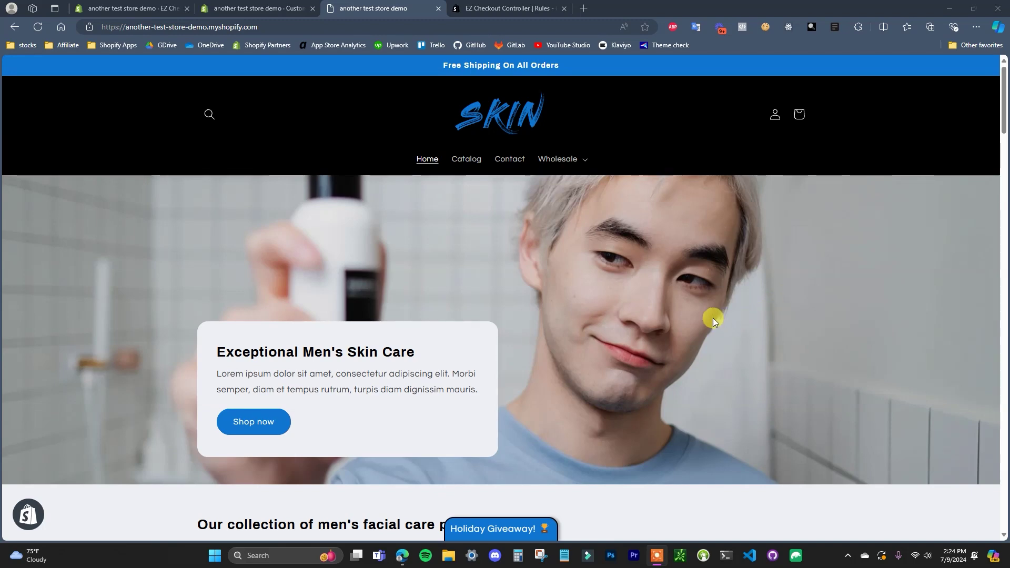
- View the EZ Checkout Controller app listing and storefront, and locate the app in the Shopify admin's installed apps
left_click(519, 7)
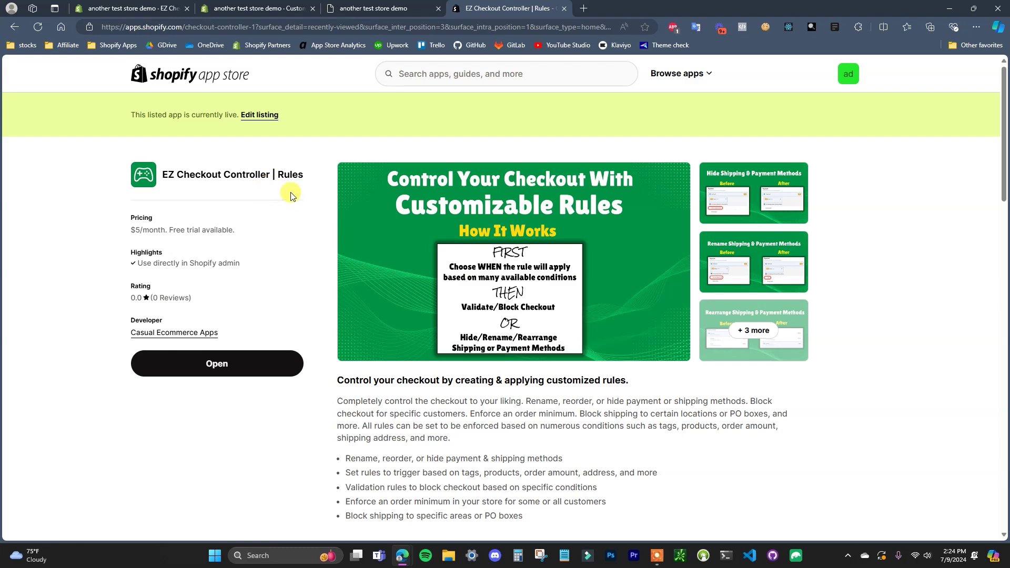
left_click(385, 17)
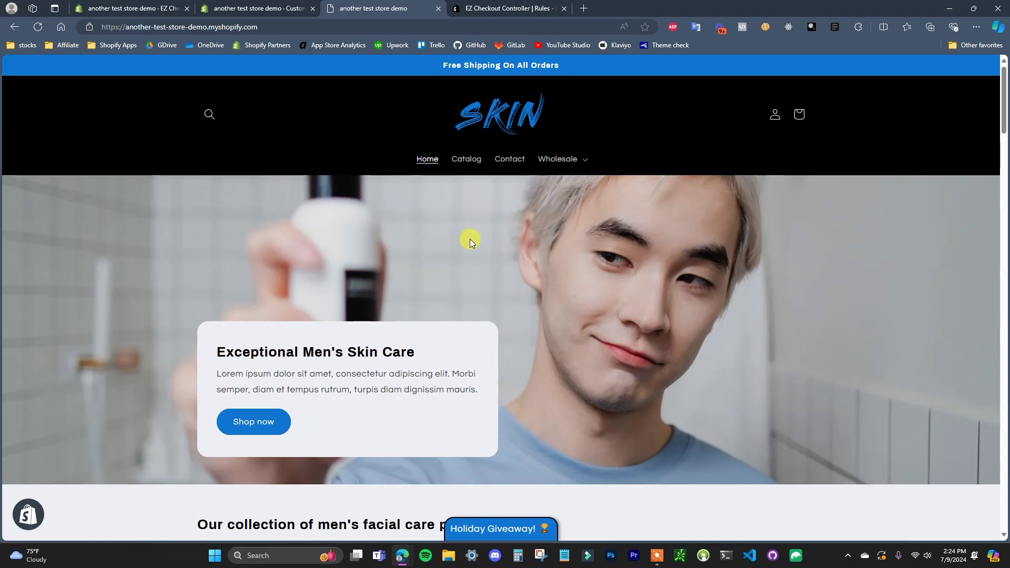
left_click(156, 7)
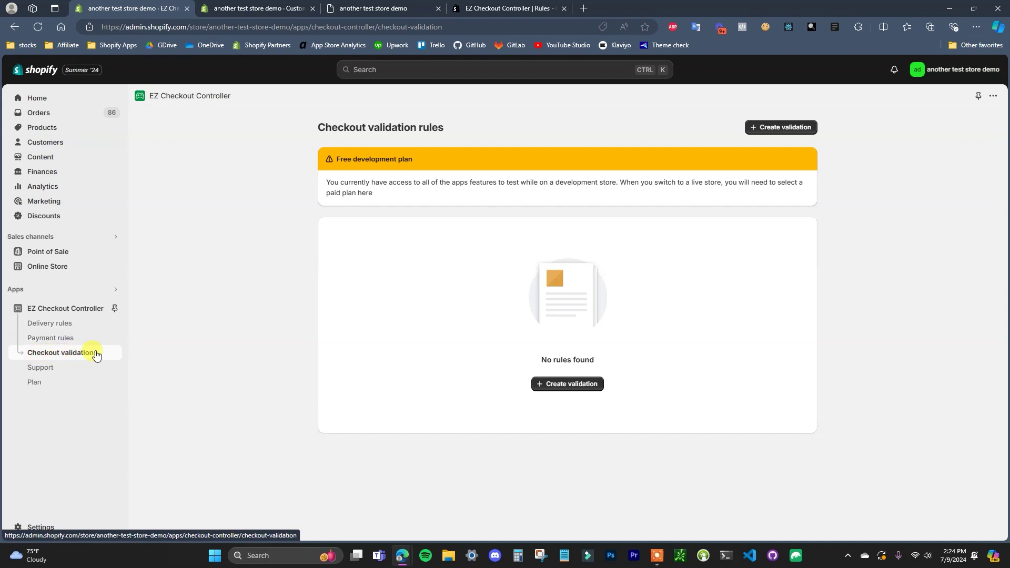
left_click(77, 292)
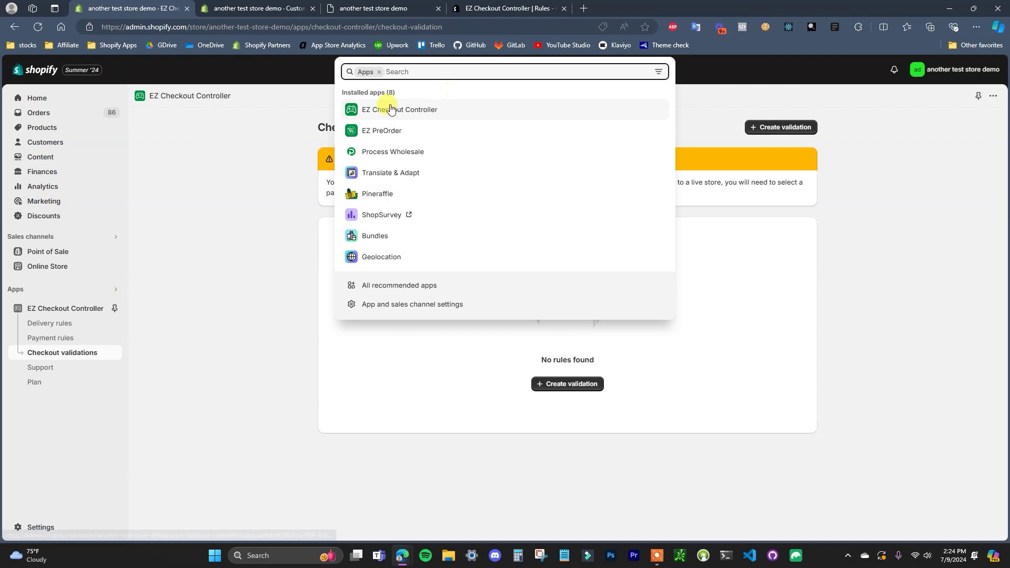
left_click(180, 405)
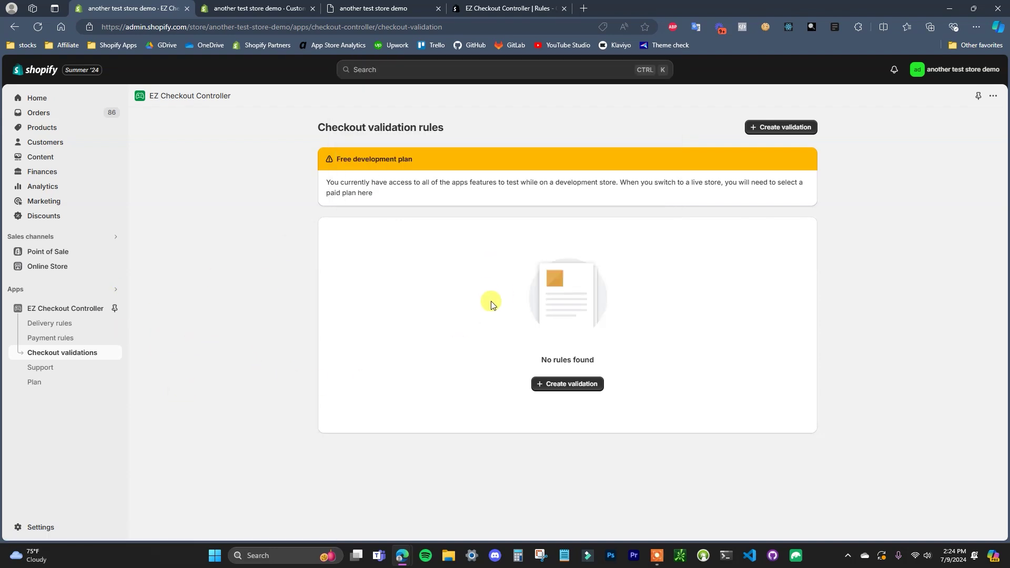
- Create a new checkout validation rule named "Minimum Order"
left_click(574, 390)
left_click(525, 254)
type("Minimum Order")
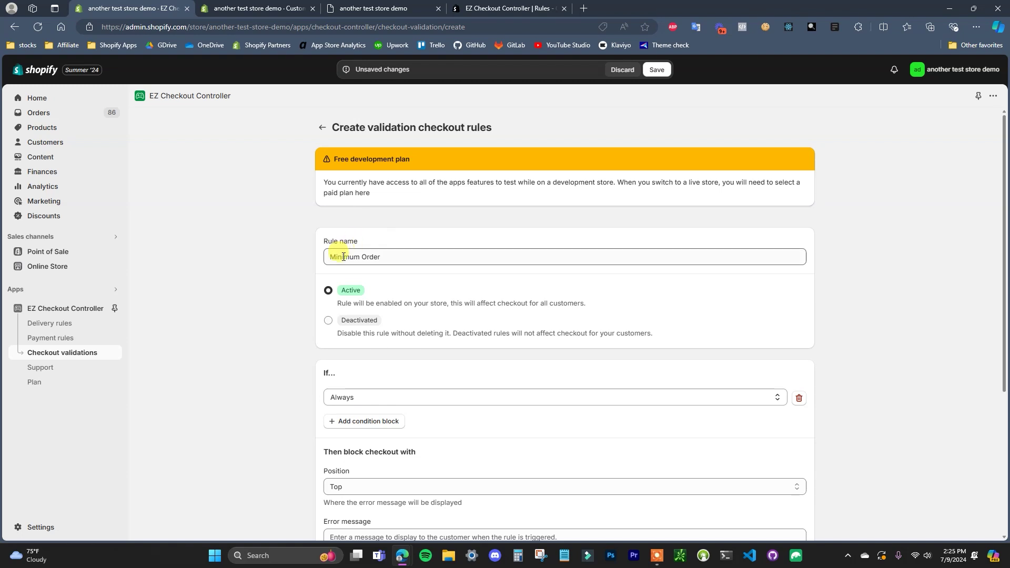
- Set the rule's condition to Order total (before tax and shipping) Less than 100
scroll(447, 269, "down", 2)
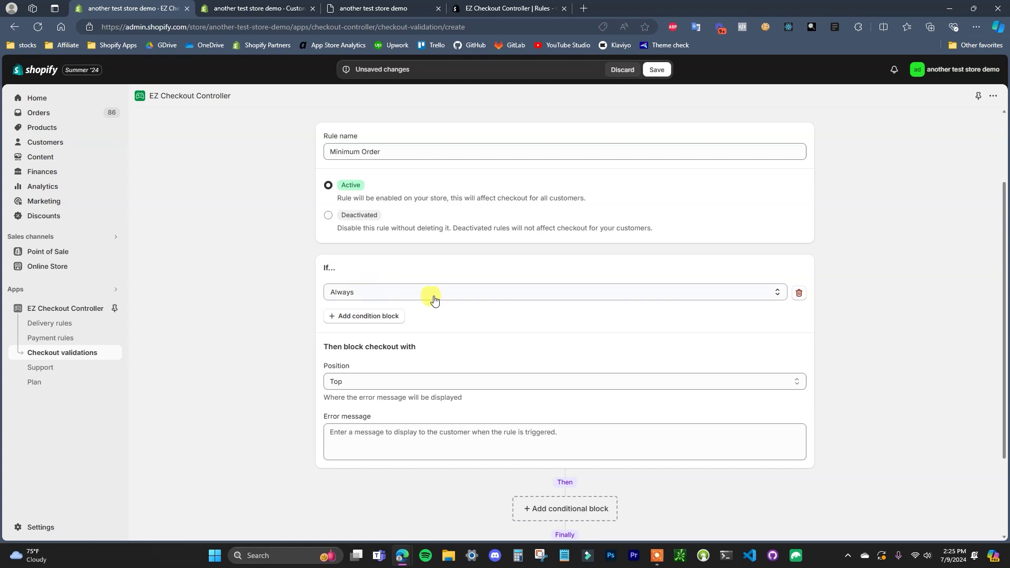
scroll(427, 298, "up", 2)
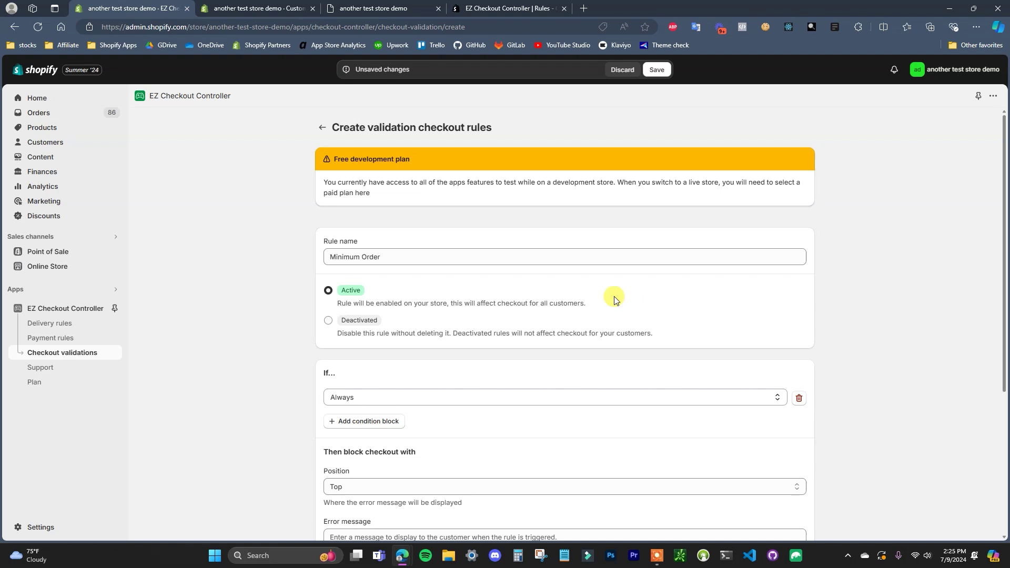
scroll(611, 296, "down", 1)
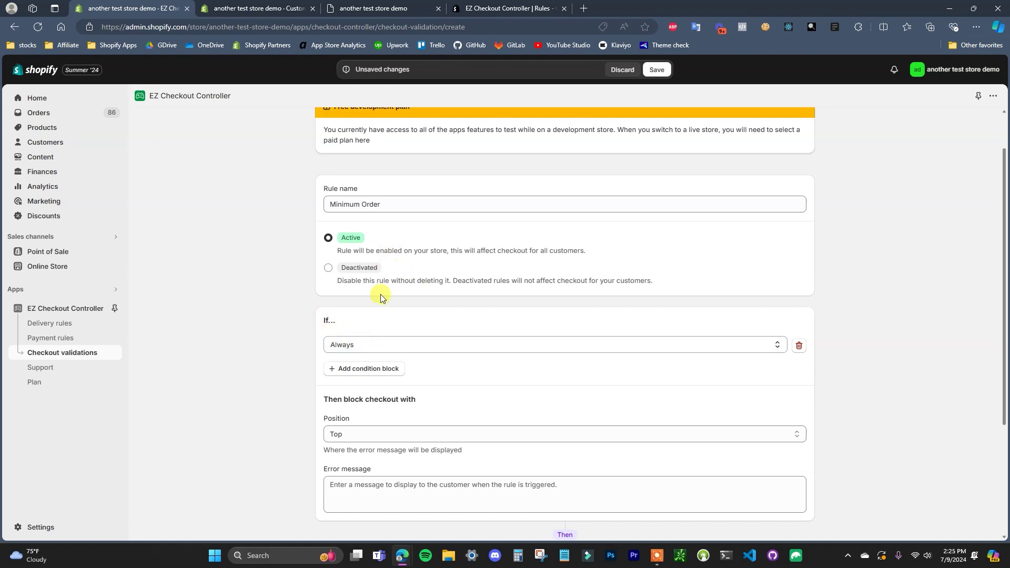
scroll(442, 263, "up", 1)
scroll(452, 247, "down", 1)
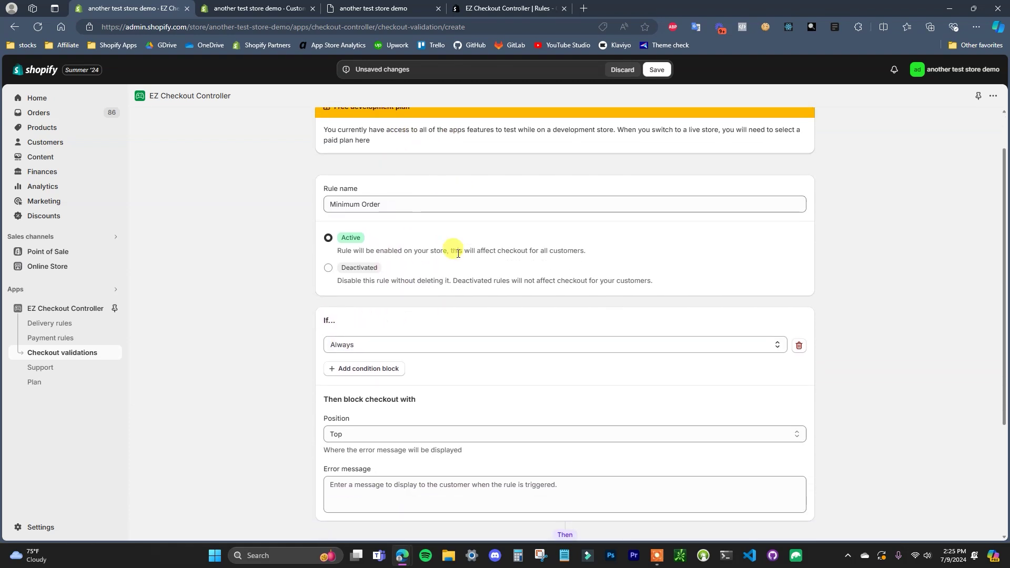
left_click(380, 345)
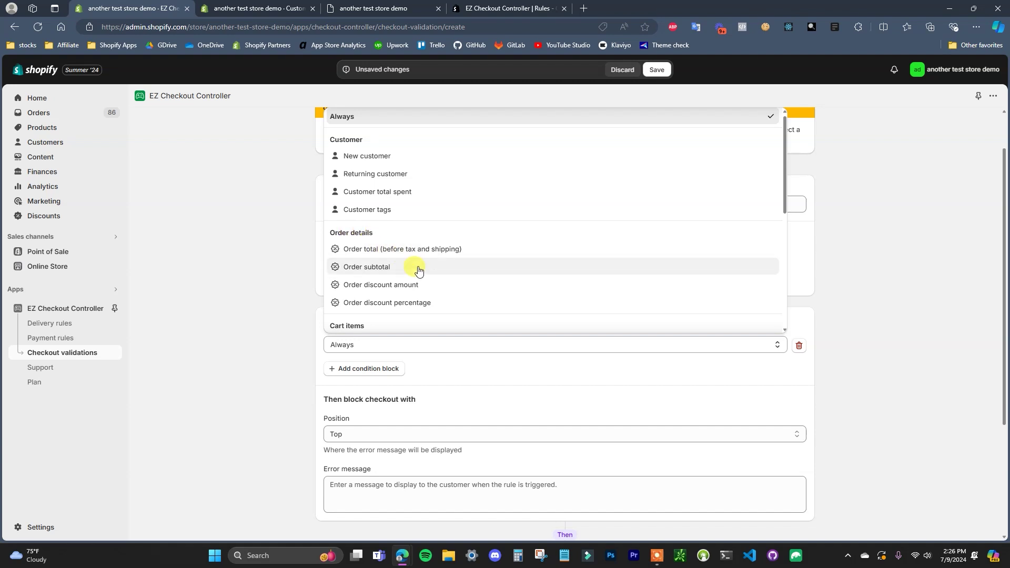
left_click(390, 251)
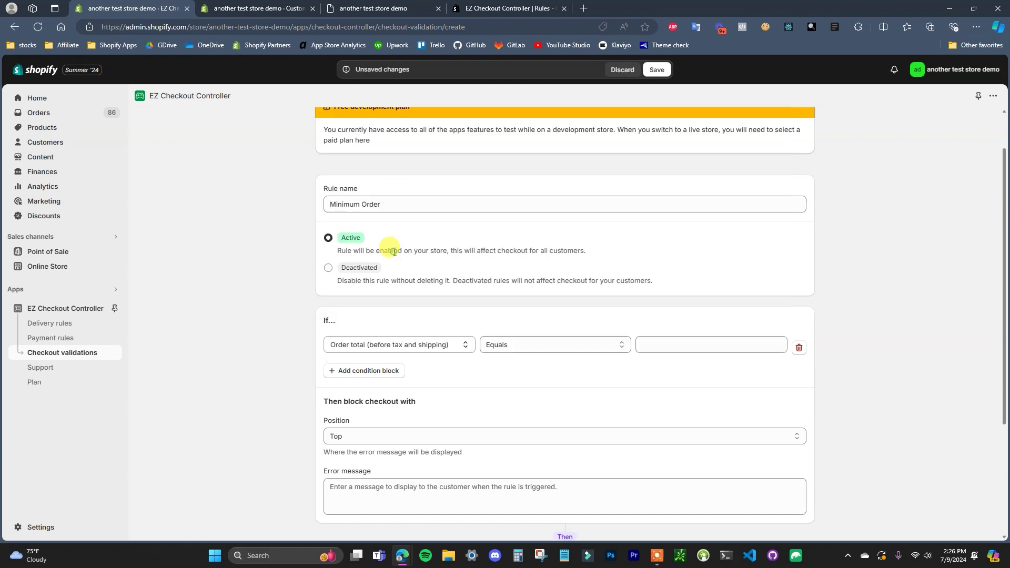
left_click(557, 350)
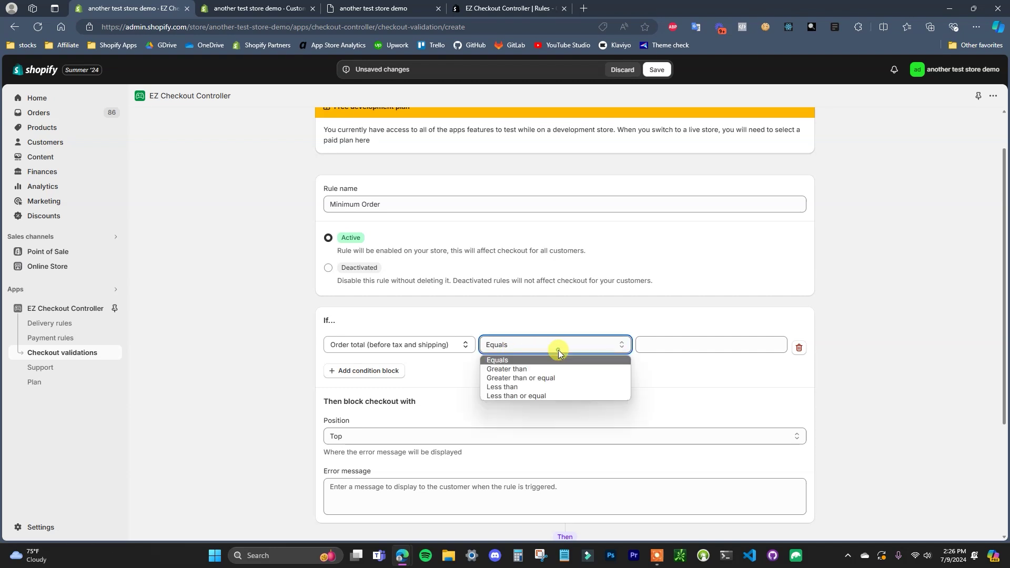
left_click(552, 389)
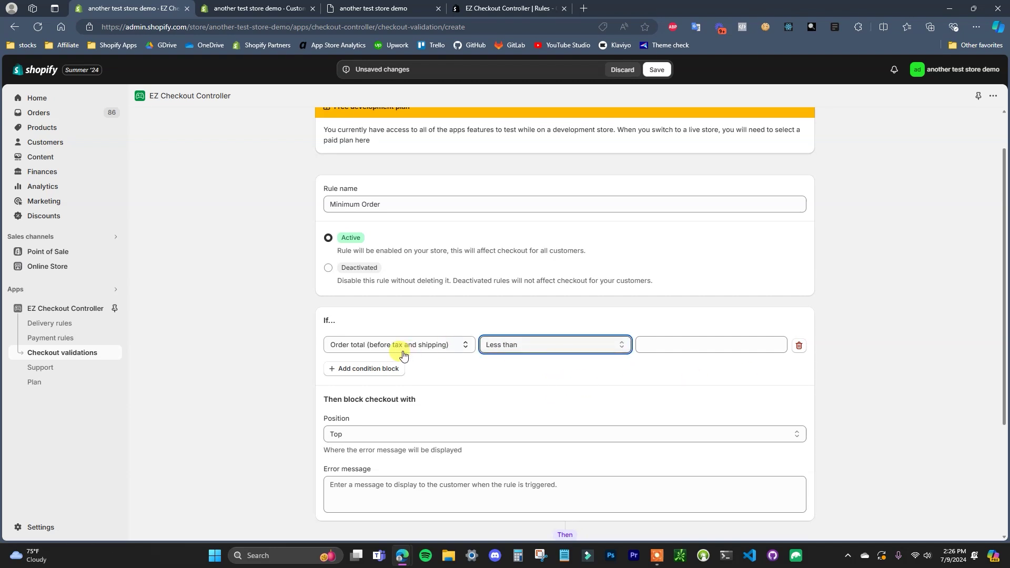
left_click(664, 347)
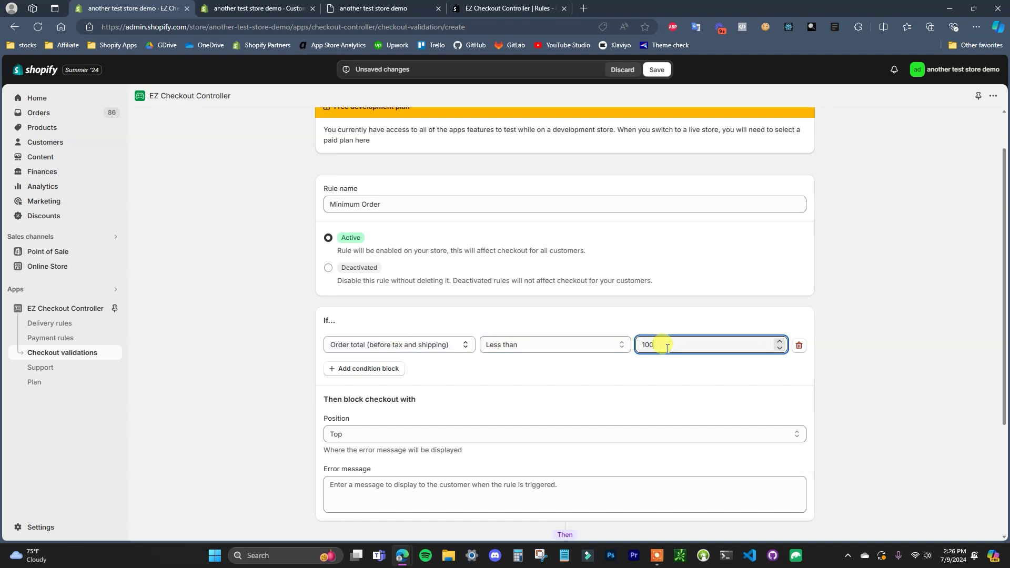
left_click(847, 391)
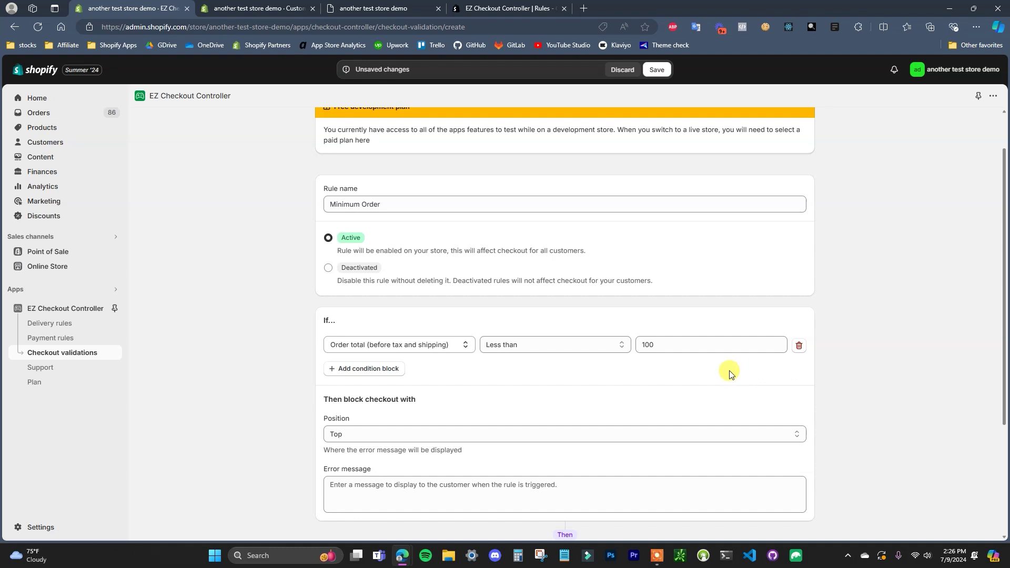
left_click(651, 345)
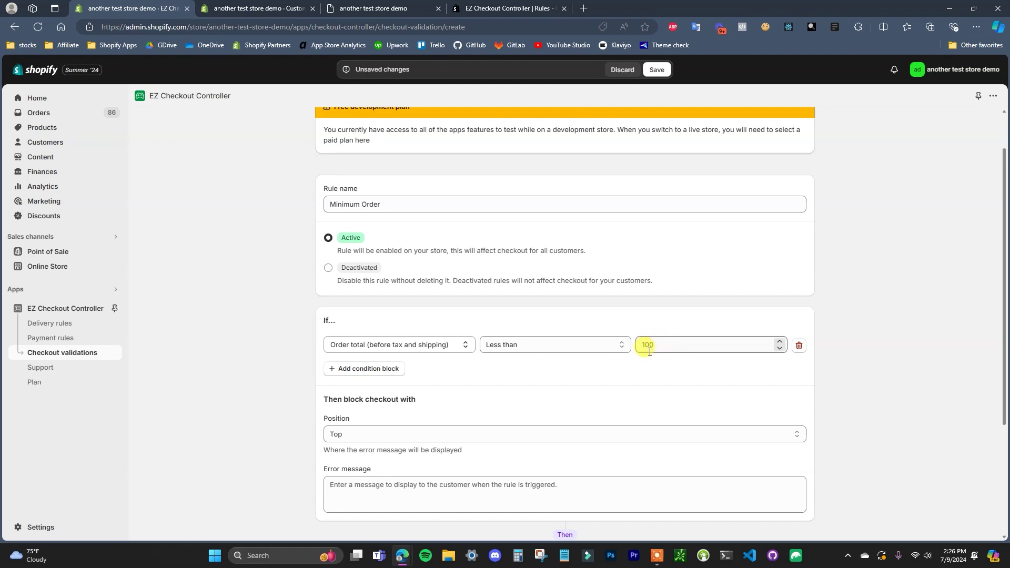
- Enter the error message "The minimum order is $100." with its position kept at Top, and save the rule
scroll(641, 363, "down", 1)
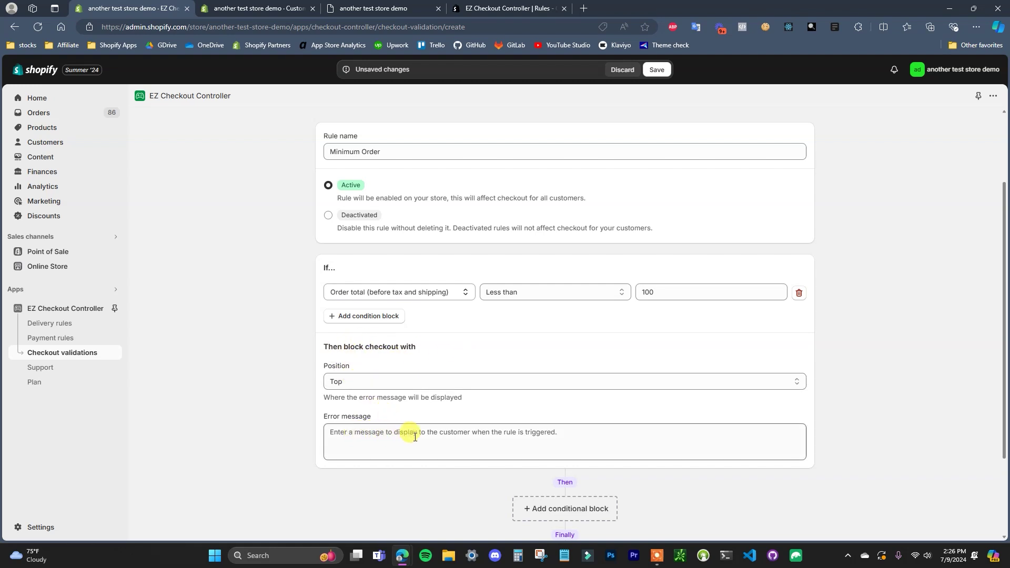
left_click(435, 439)
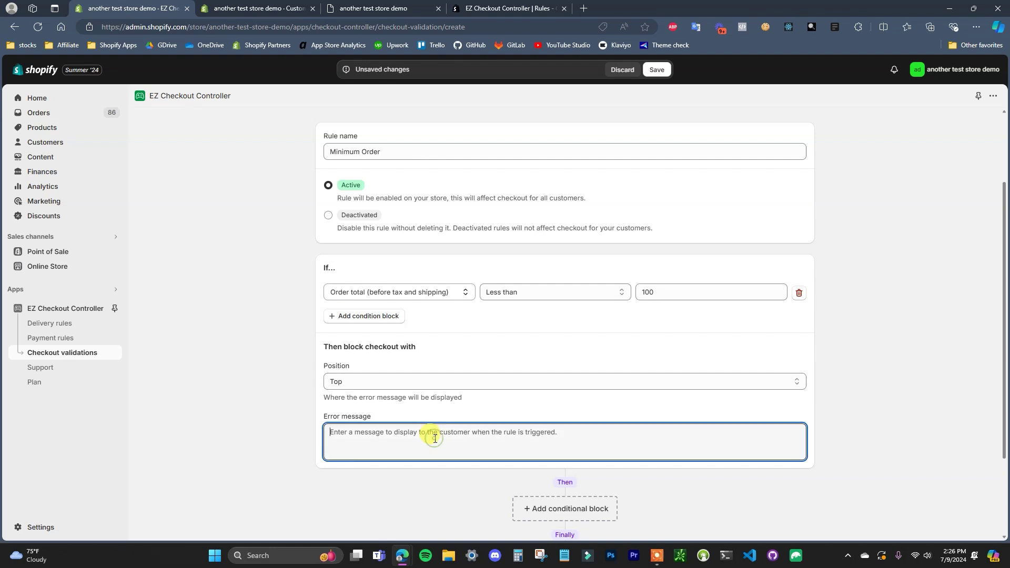
type("The minimum order is $100")
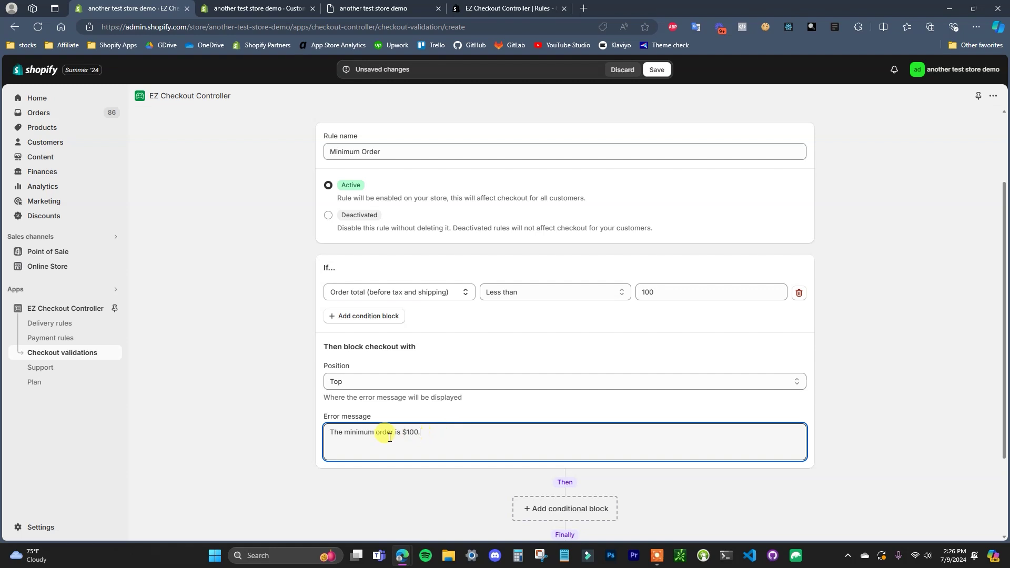
left_click(366, 382)
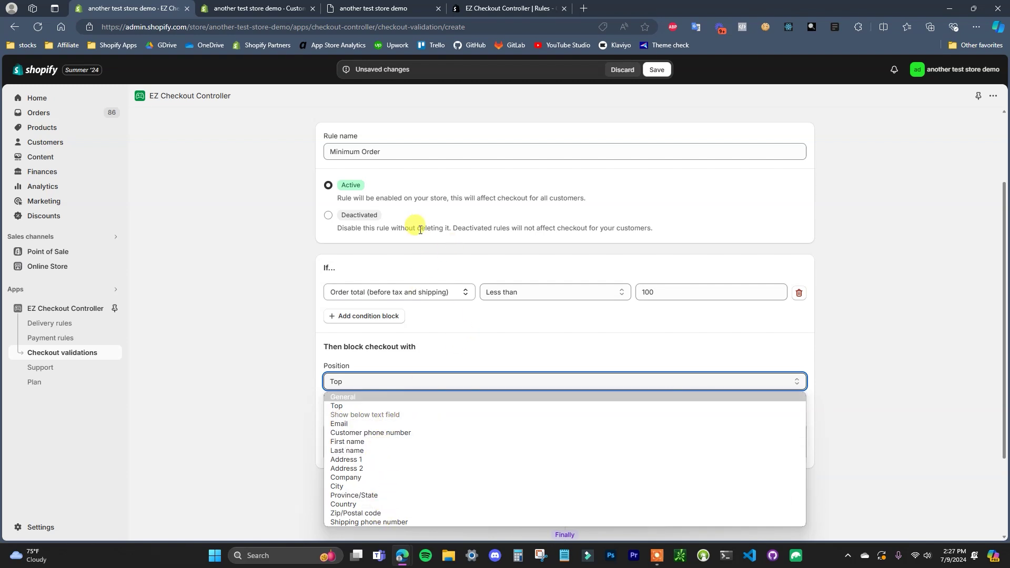
left_click(277, 394)
scroll(605, 237, "up", 1)
left_click(656, 69)
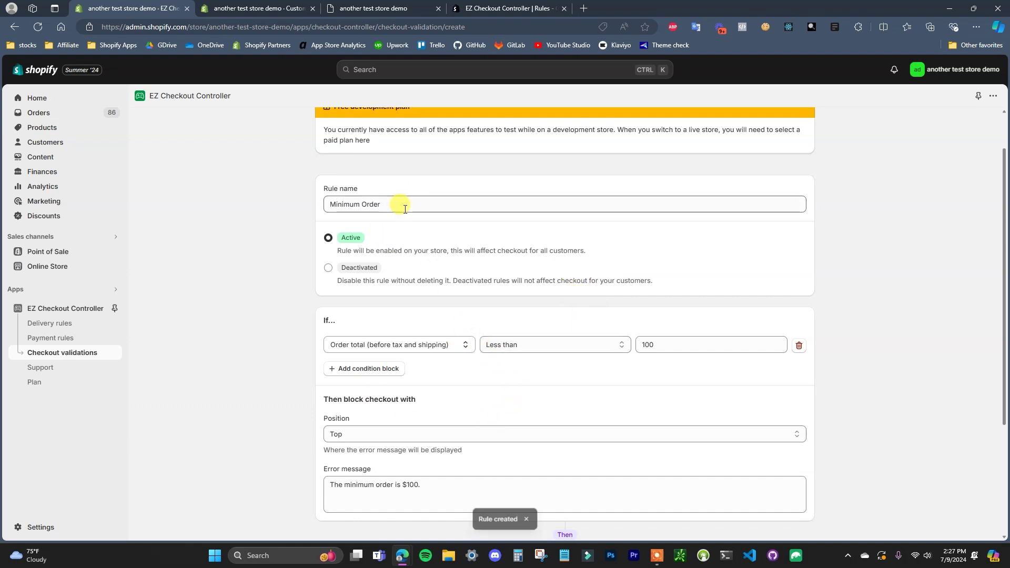
scroll(482, 292, "up", 1)
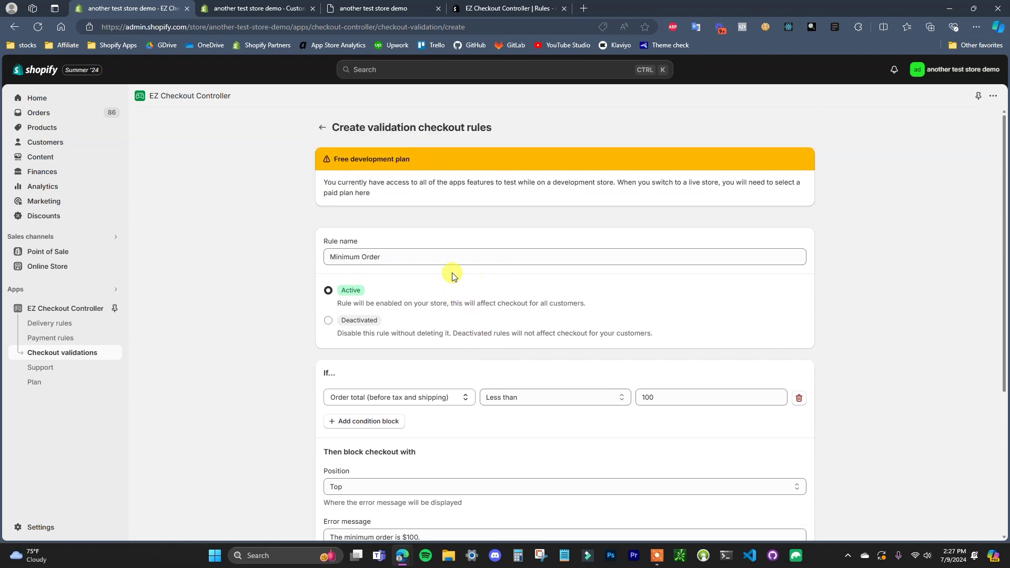
- Add one red Hat to the cart from the storefront's catalog and proceed to checkout
left_click(365, 6)
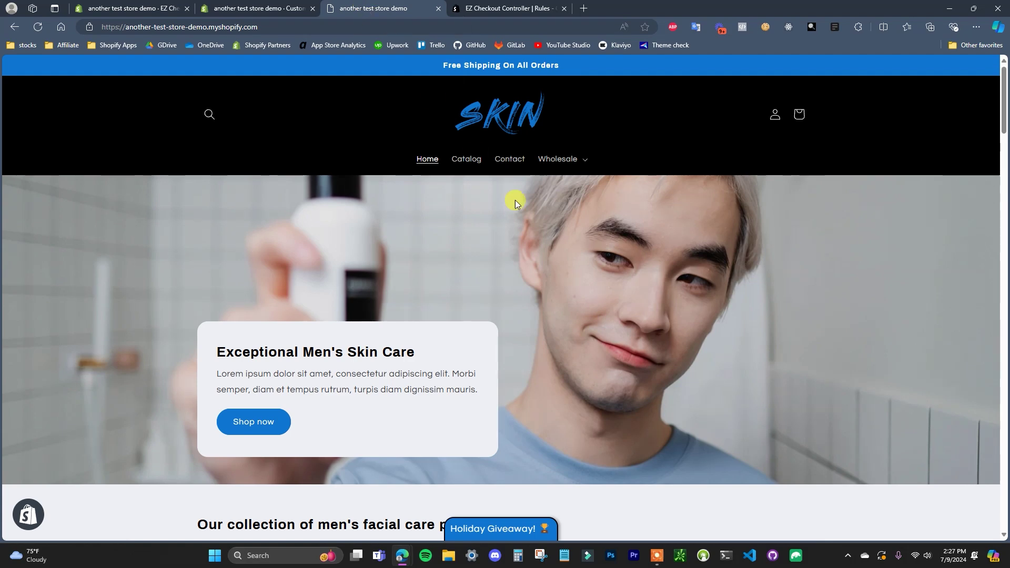
left_click(466, 158)
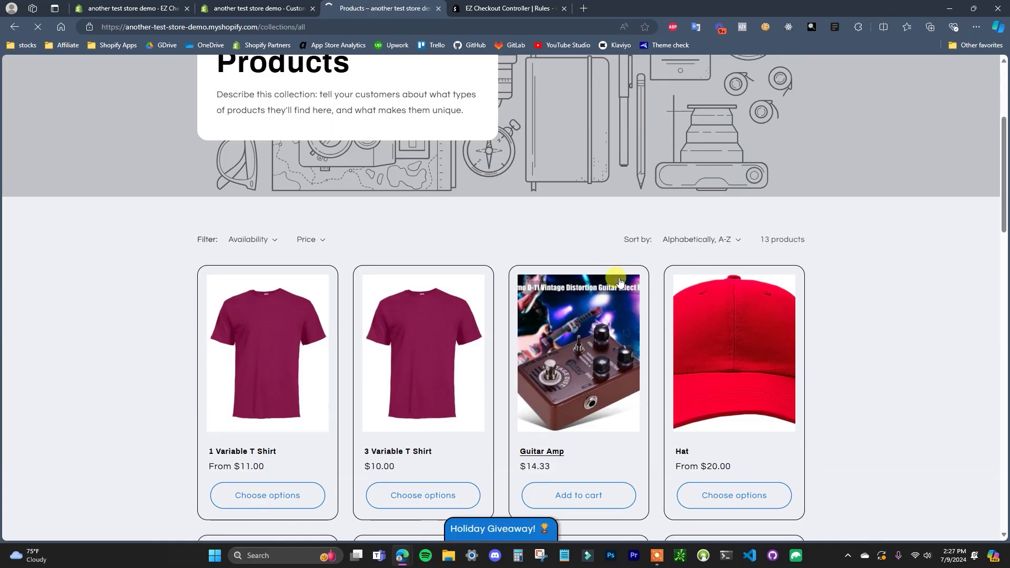
scroll(706, 406, "down", 1)
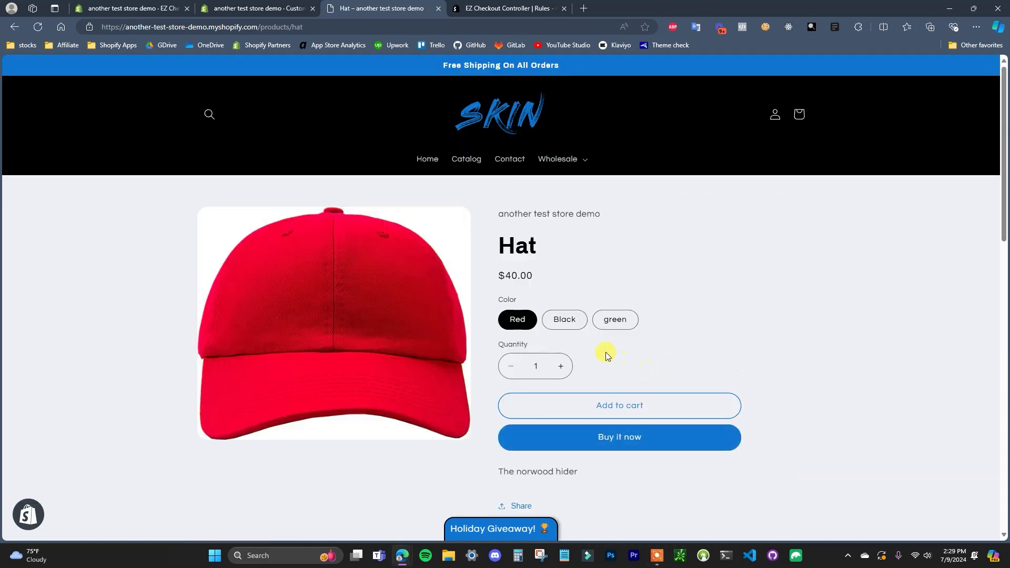
left_click(603, 403)
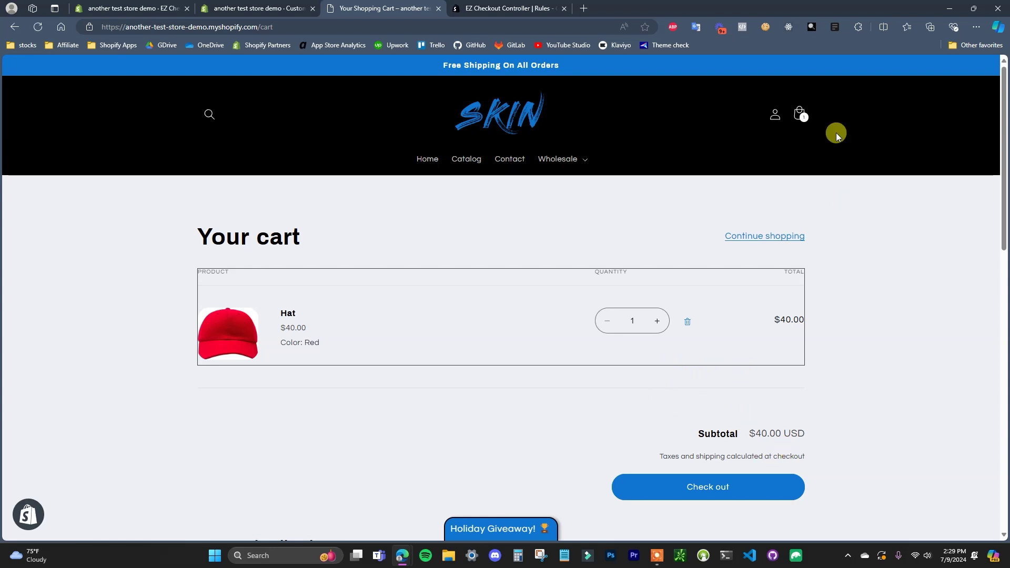
left_click(725, 488)
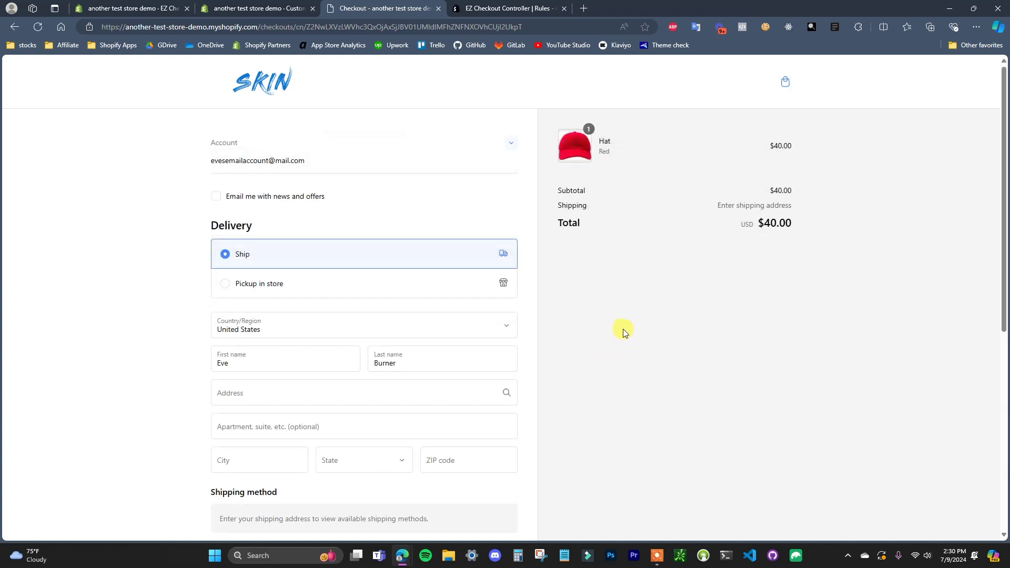
- Fill in the customer's shipping address and the card number, expiration date and security code on the checkout page
scroll(637, 327, "down", 5)
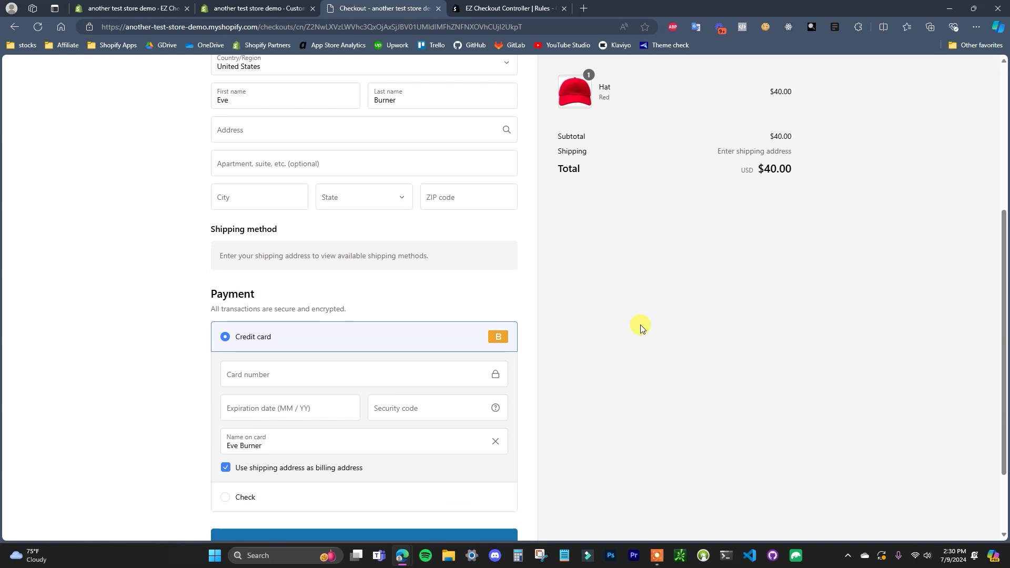
scroll(635, 317, "up", 2)
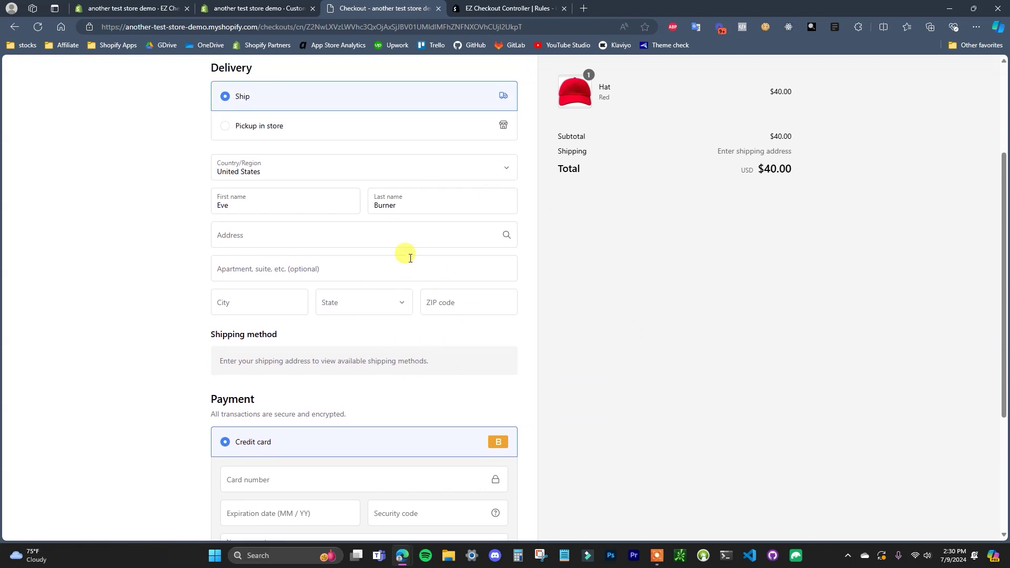
left_click(309, 234)
scroll(507, 298, "up", 2)
scroll(473, 326, "up", 5)
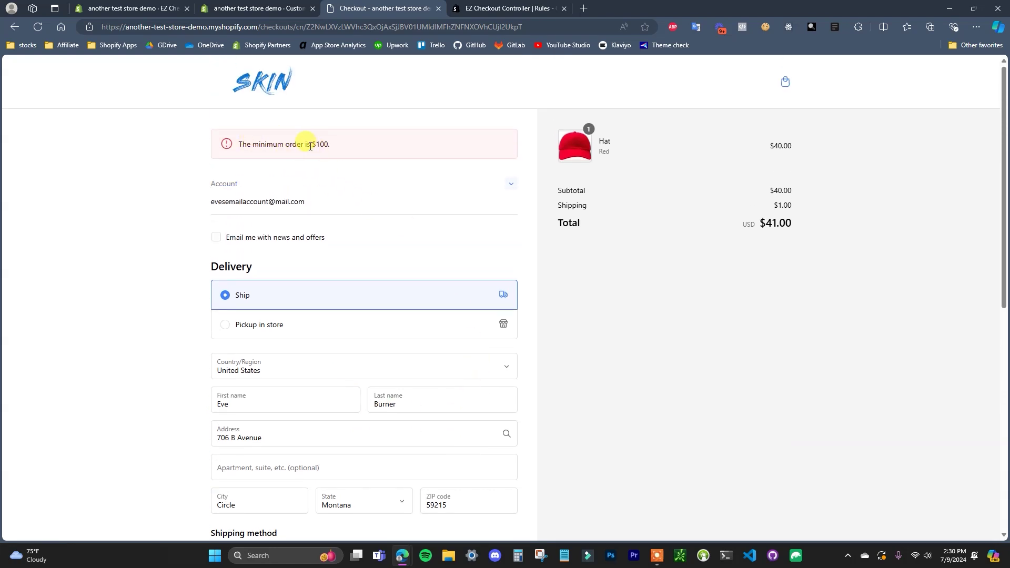
- Try to pay for the Hat order to test the minimum order rule, and return to the store's home page
scroll(417, 300, "down", 5)
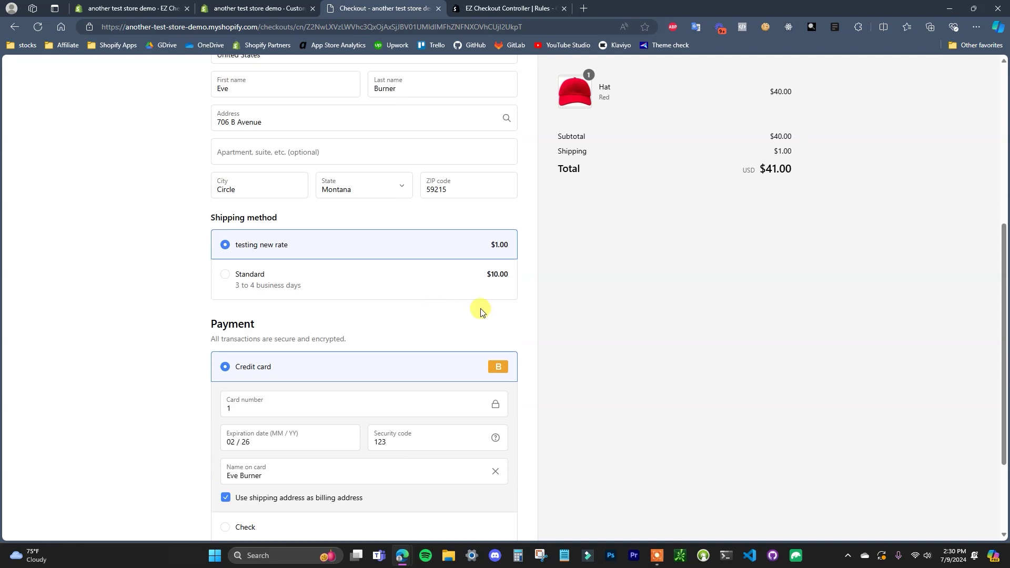
scroll(464, 332, "down", 2)
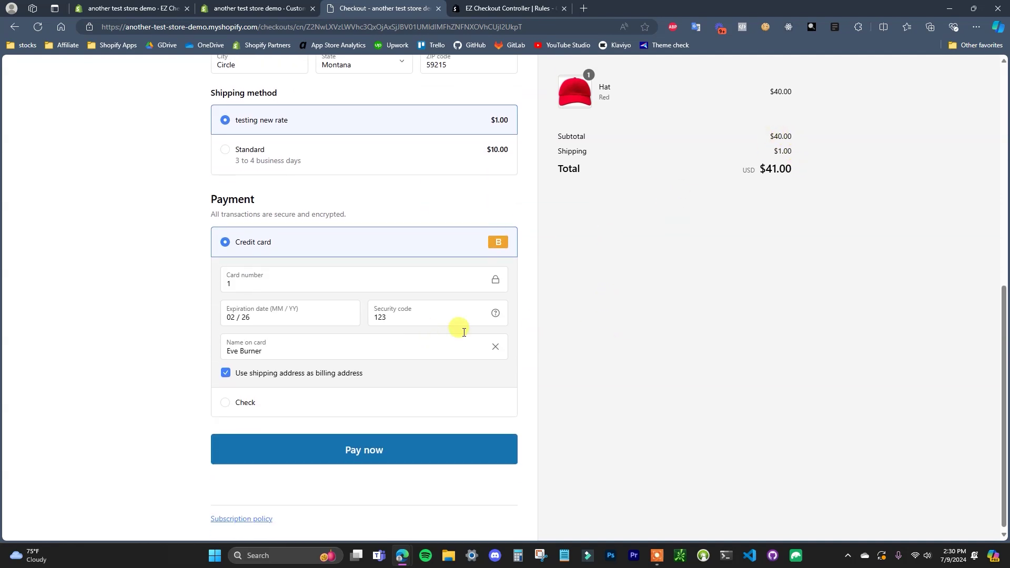
left_click(400, 450)
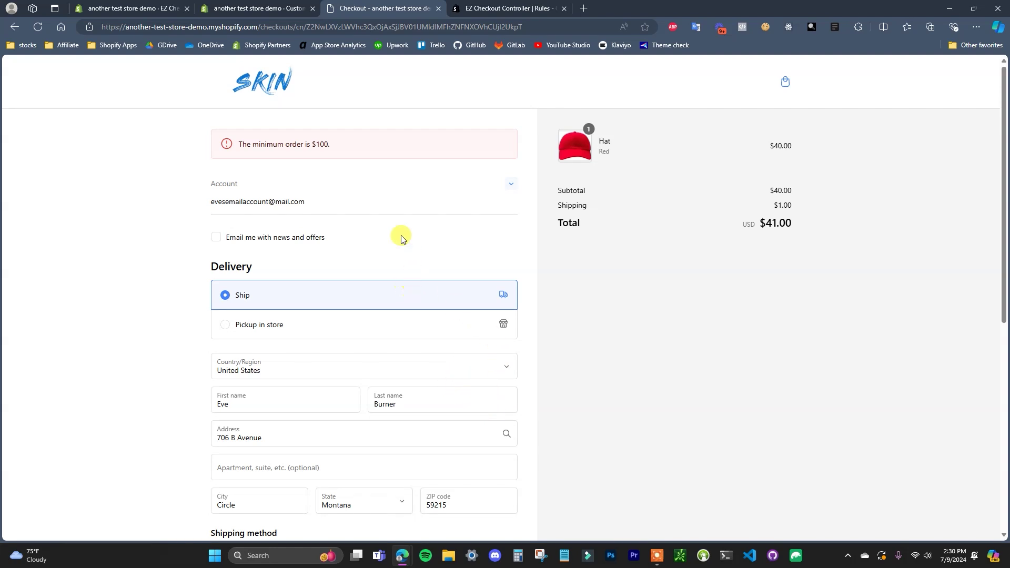
left_click(279, 92)
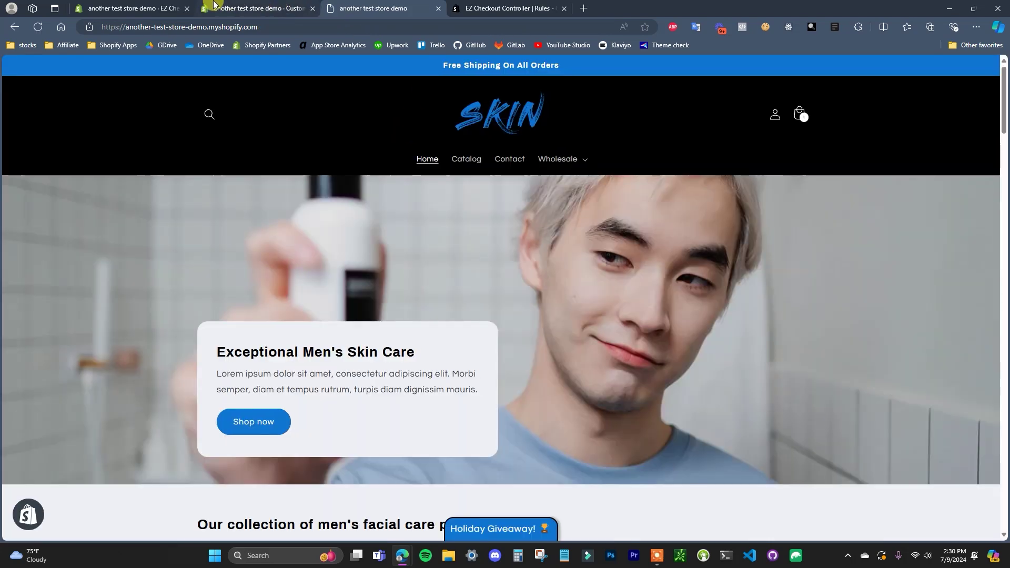
- Open the existing Minimum Order rule for editing from the checkout validation rules in the store admin
left_click(214, 4)
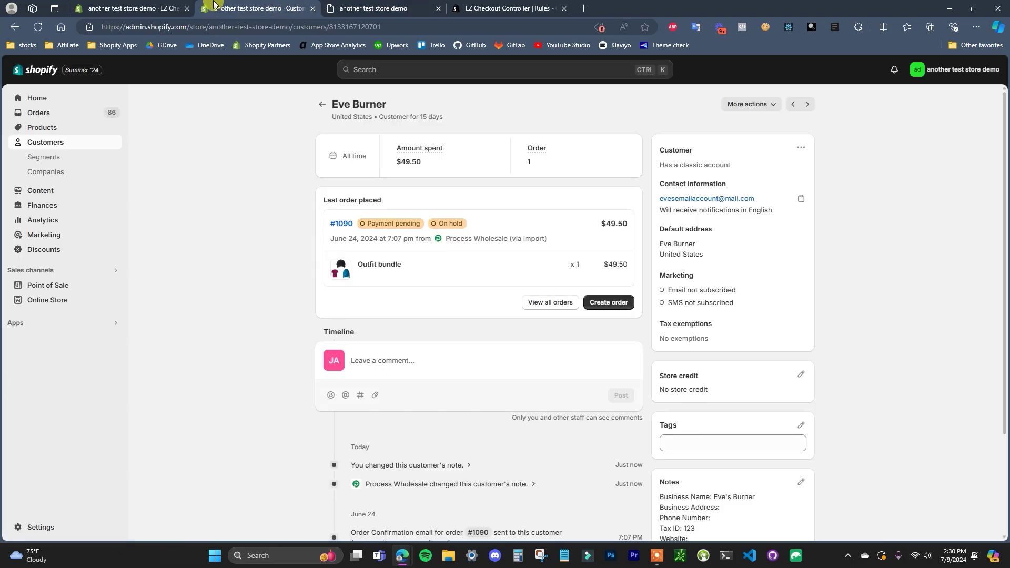
left_click(131, 4)
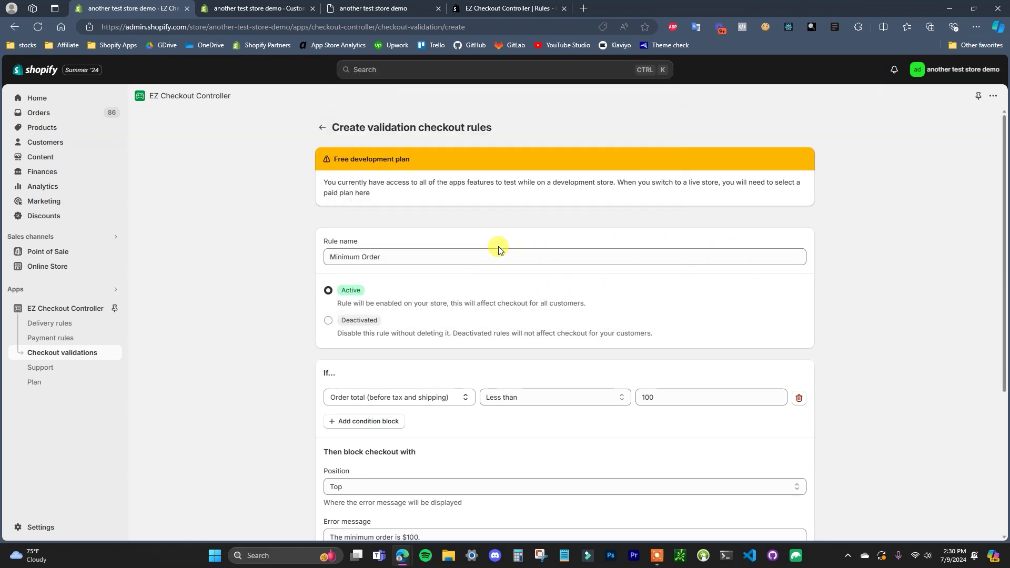
scroll(510, 259, "down", 1)
scroll(518, 267, "up", 1)
left_click(322, 132)
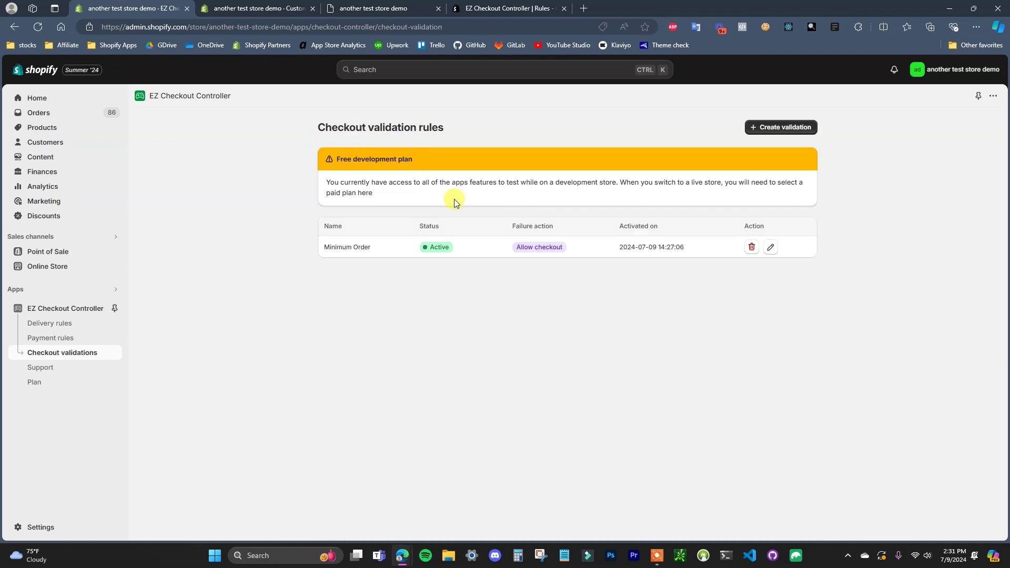
left_click(775, 249)
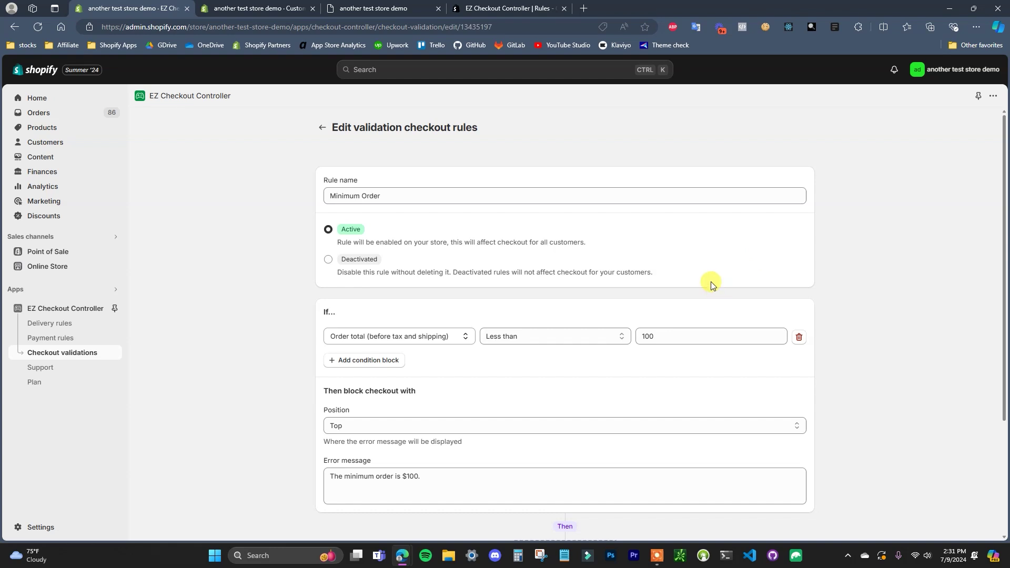
- Add a second condition block to the Minimum Order rule and require all conditions to match
scroll(654, 327, "down", 1)
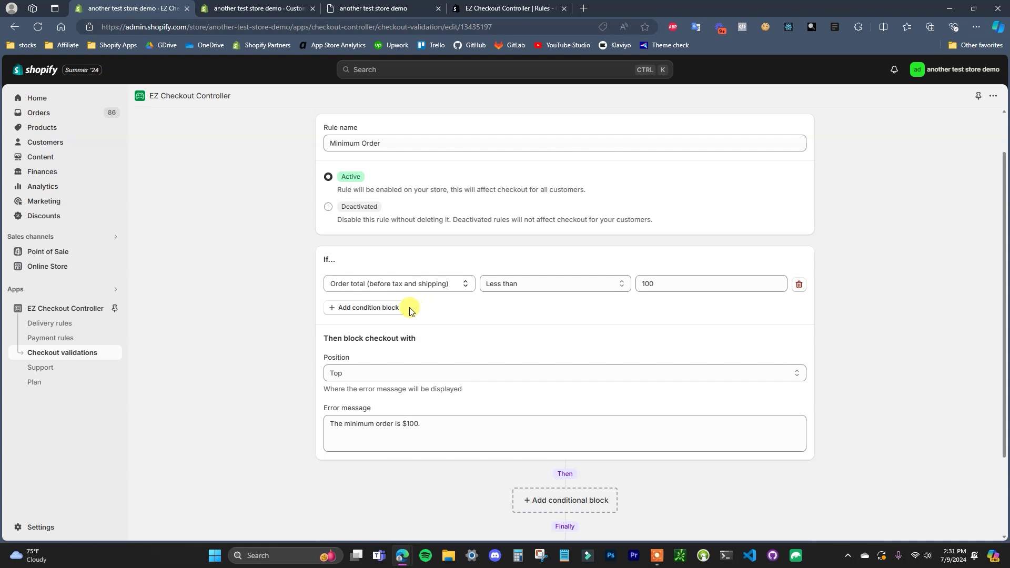
left_click(363, 309)
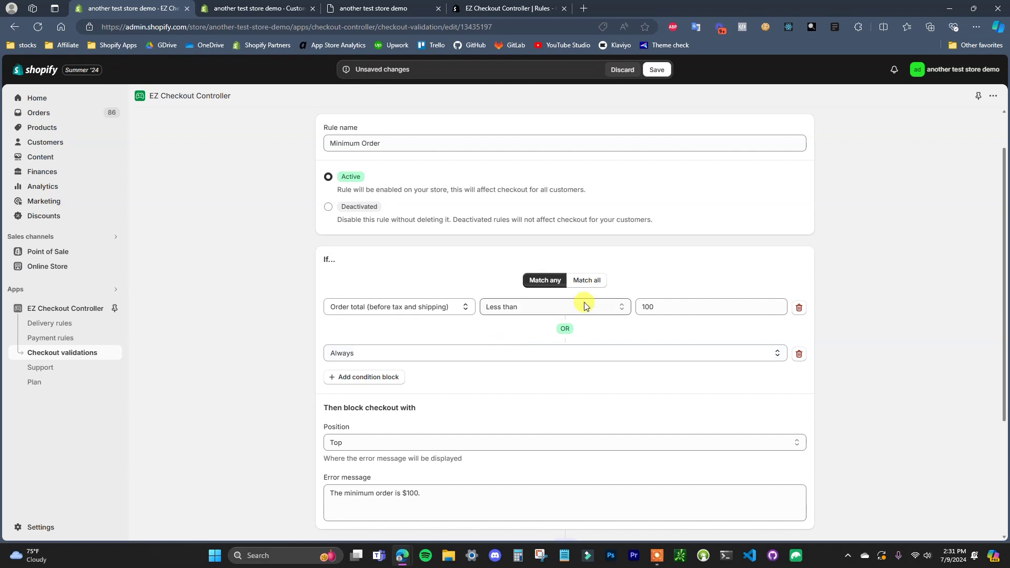
left_click(586, 284)
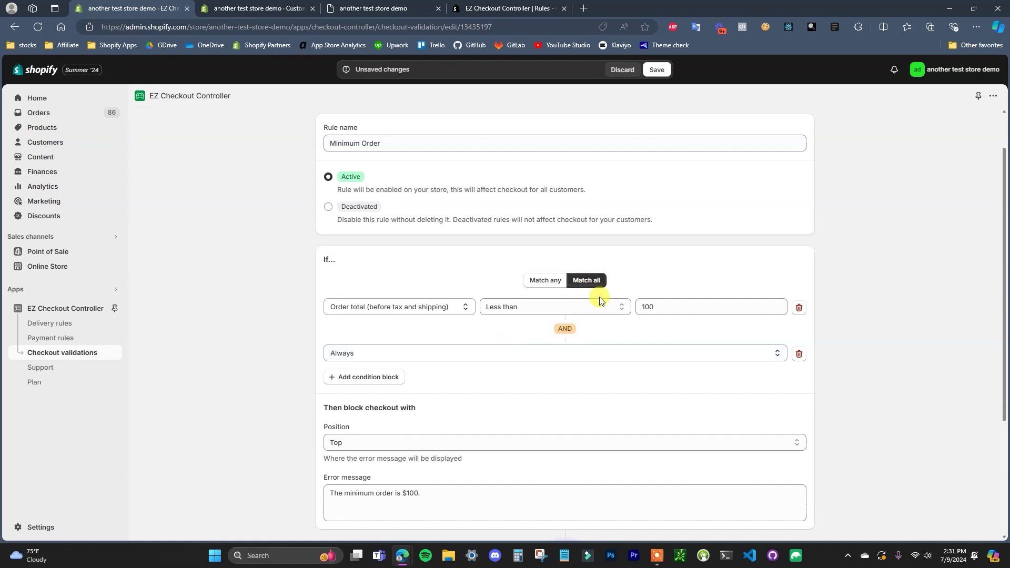
left_click(547, 282)
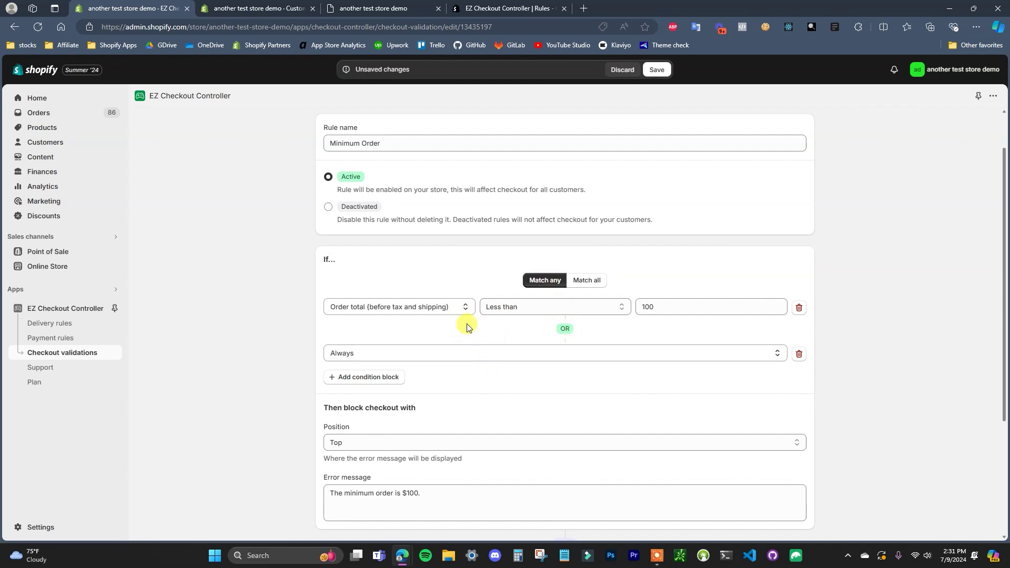
left_click(589, 282)
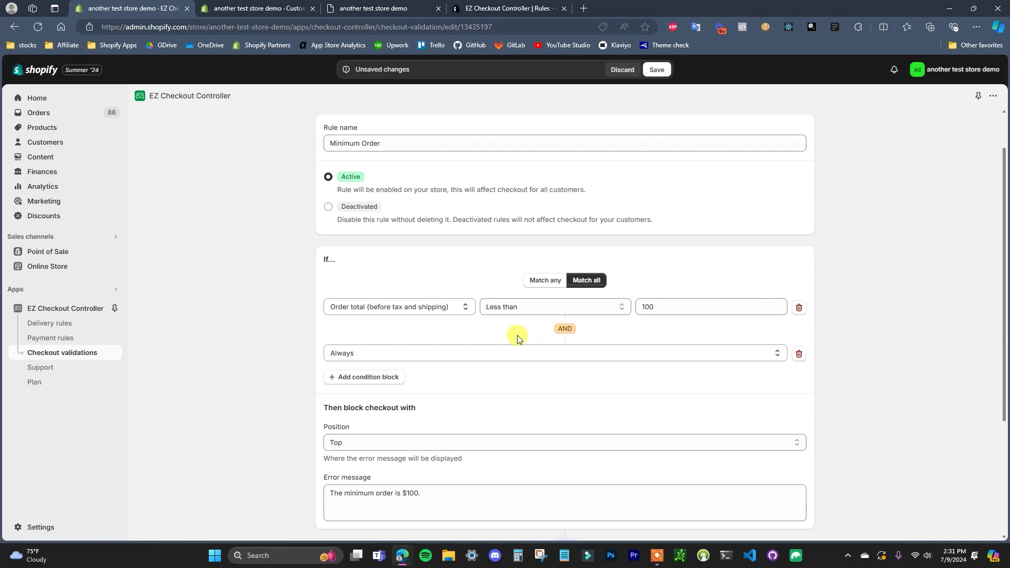
- Set the second condition to customer tags containing any of these values with the value minimumorder, and save the rule
left_click(466, 353)
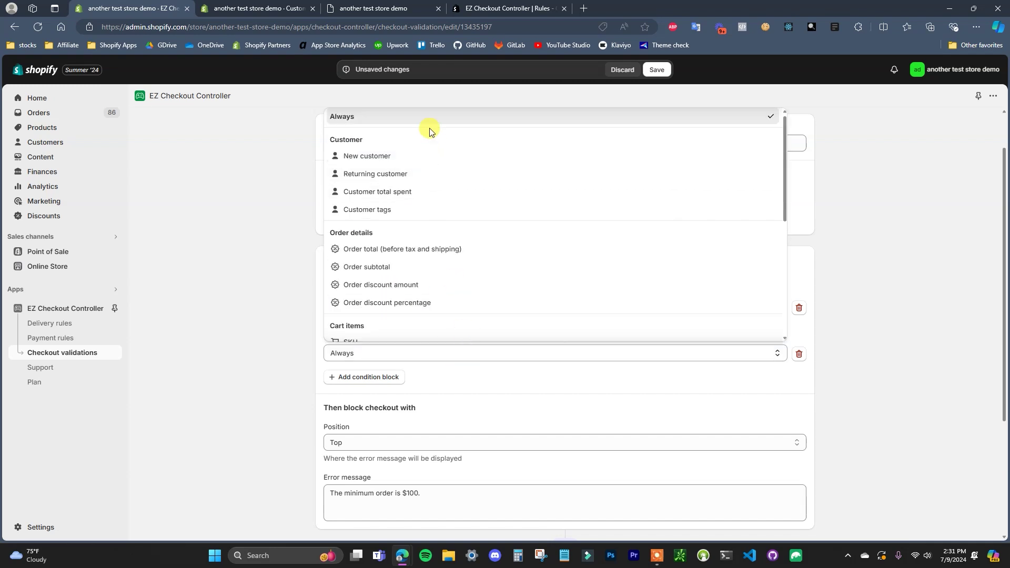
left_click(392, 210)
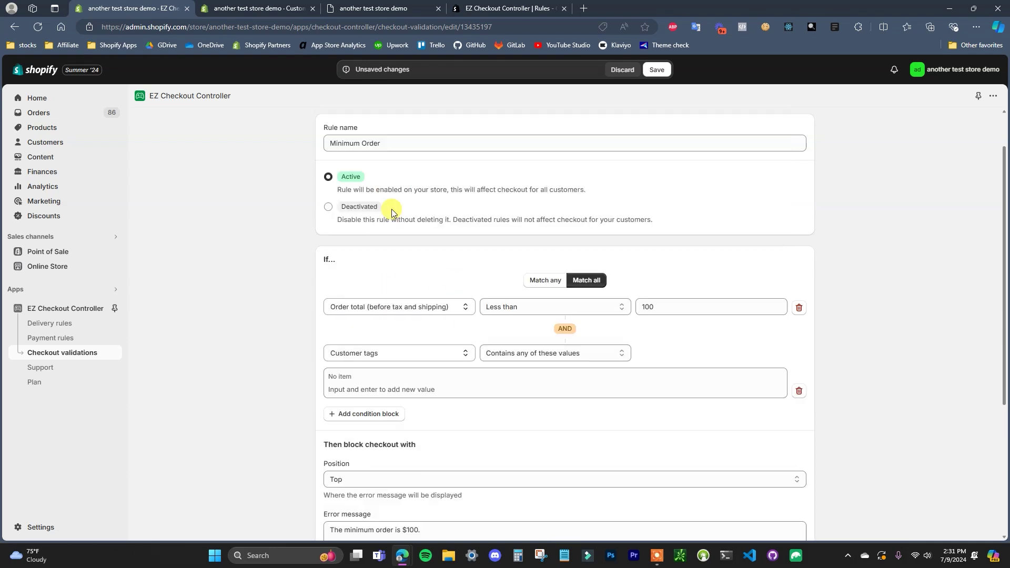
left_click(539, 358)
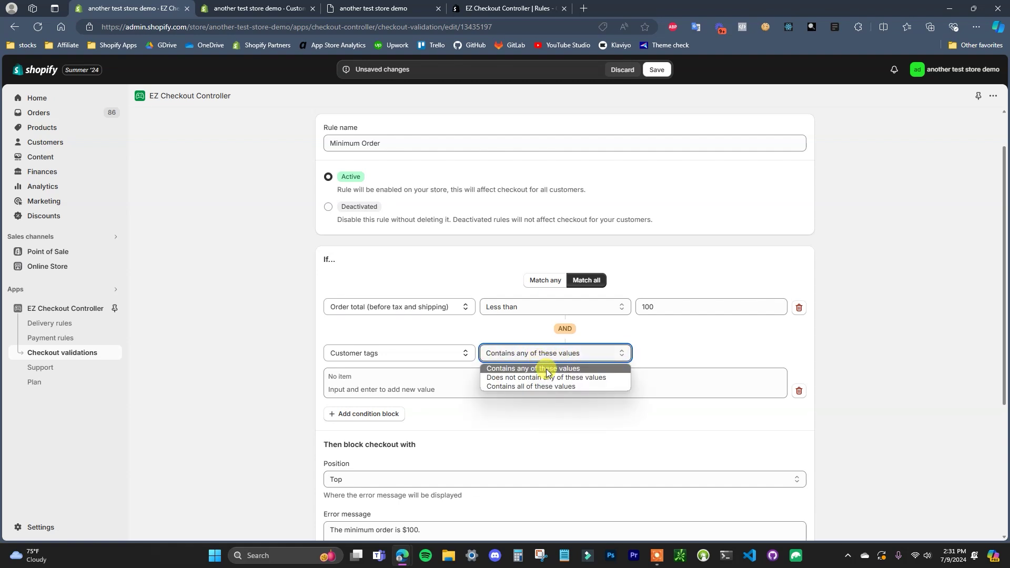
left_click(674, 354)
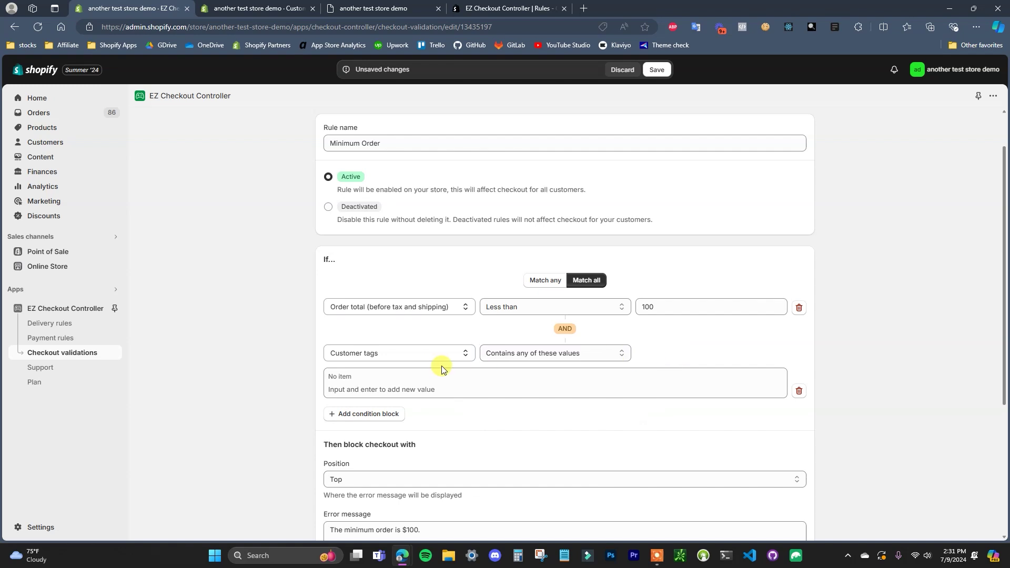
left_click(451, 391)
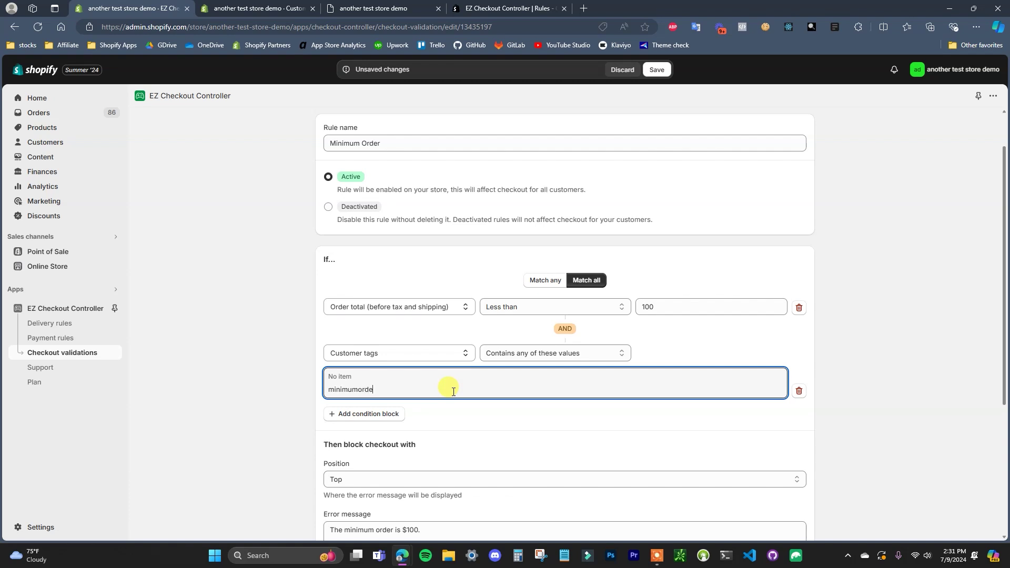
key("Return")
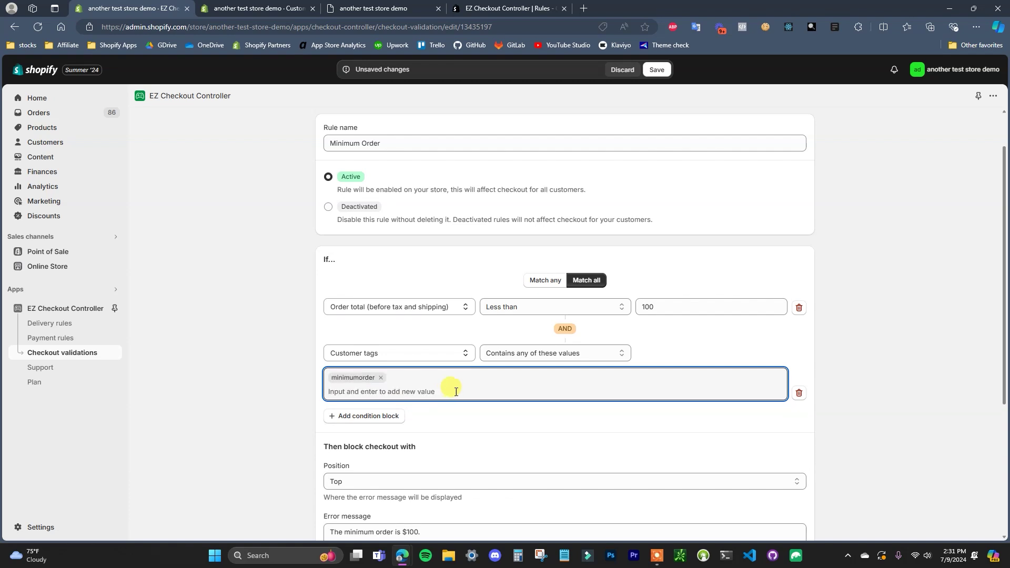
left_click(896, 419)
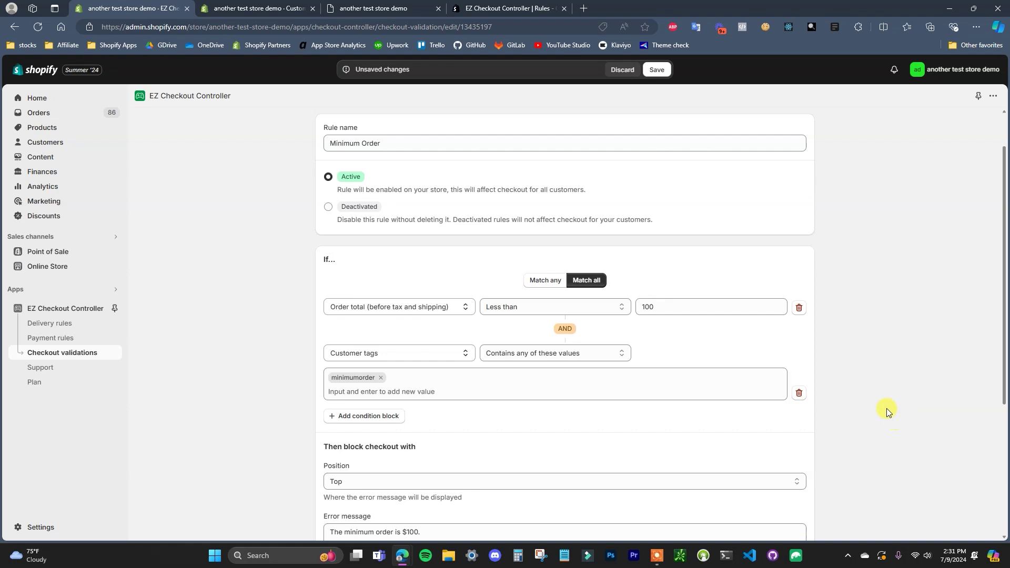
left_click(661, 71)
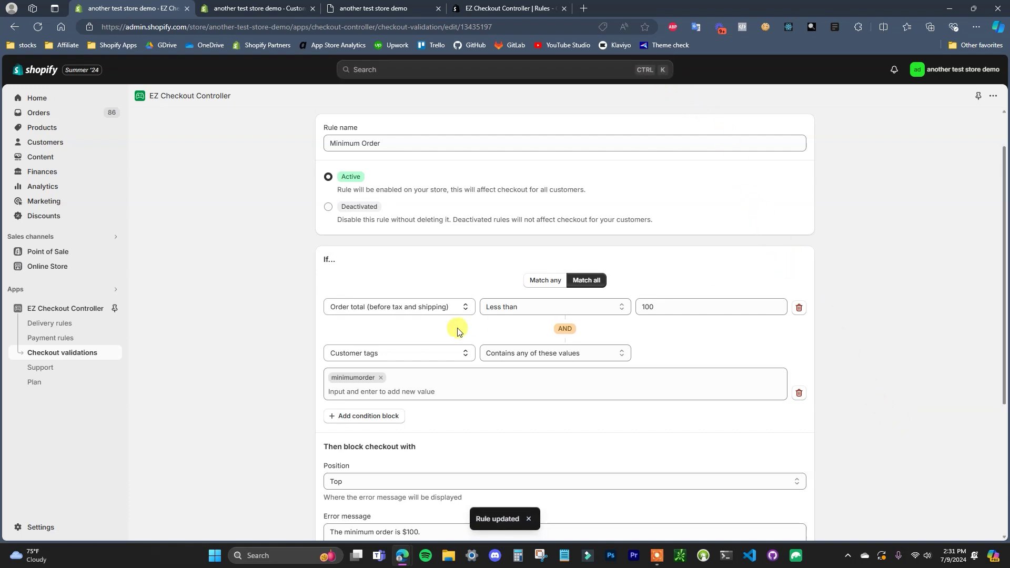
- Review the saved rule's conditions, the account logged in to the storefront, and that customer's tags in the admin
scroll(463, 350, "down", 2)
scroll(515, 379, "up", 1)
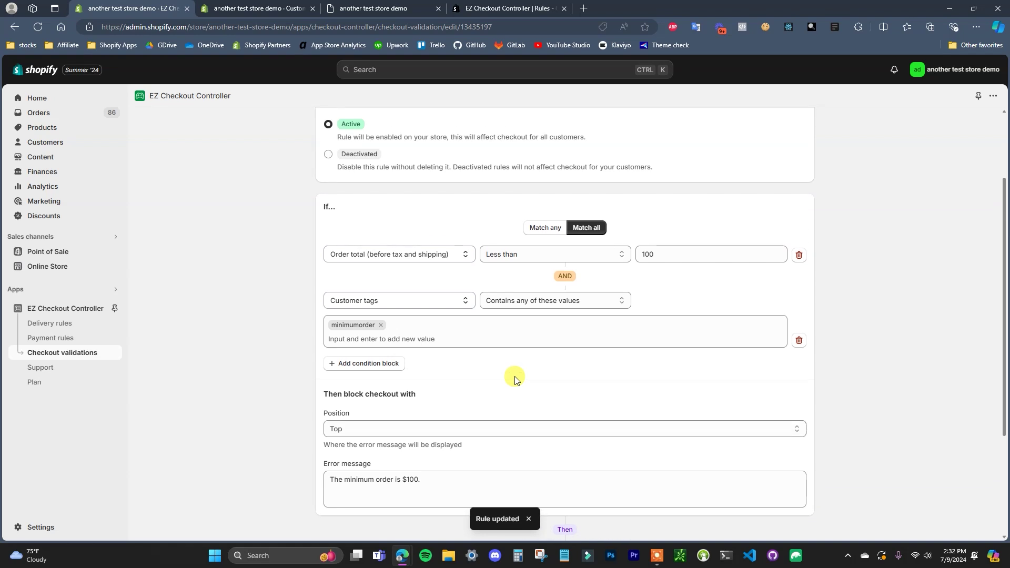
scroll(510, 379, "up", 2)
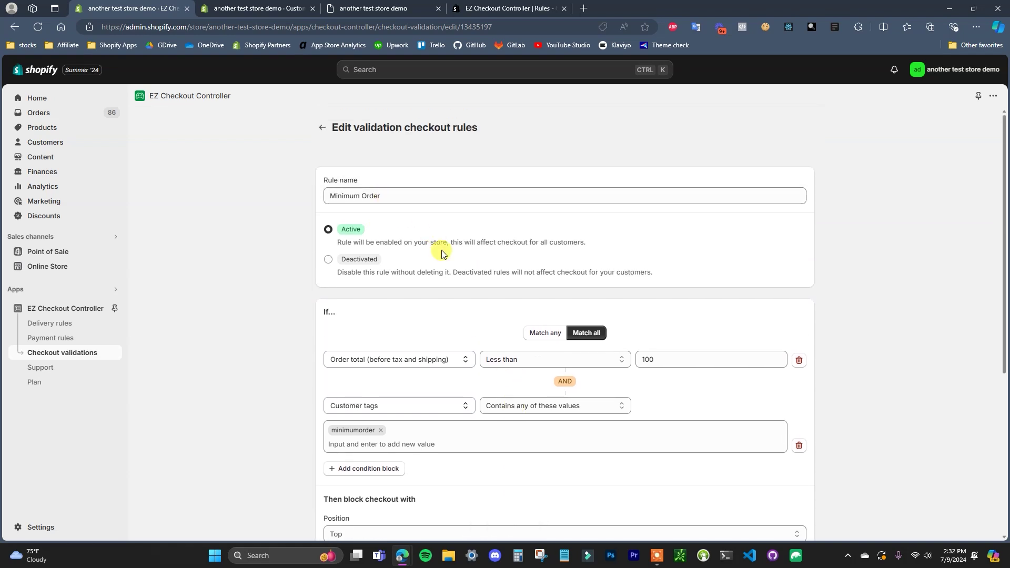
scroll(519, 354, "down", 1)
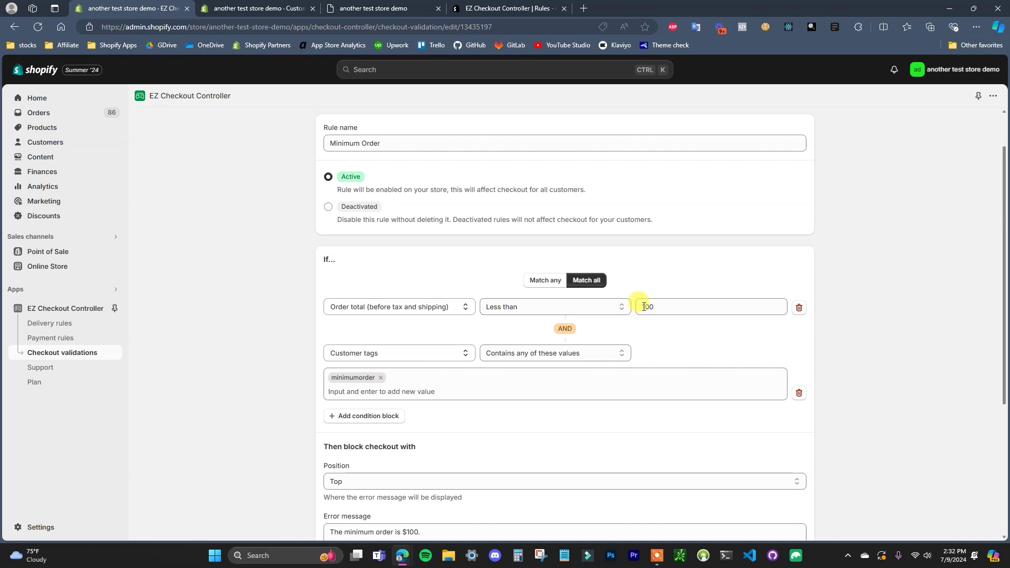
left_click(375, 6)
left_click(773, 117)
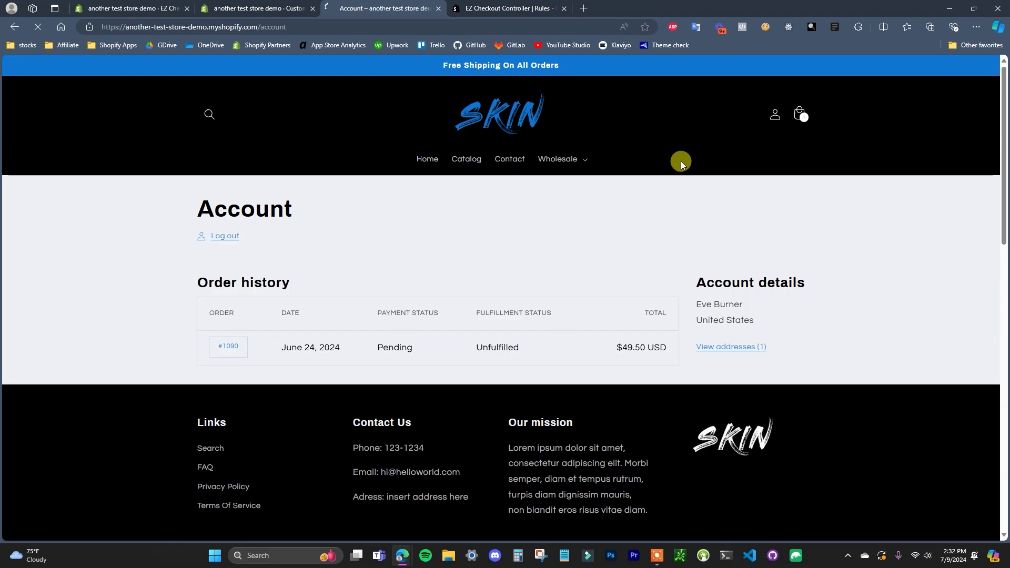
left_click(250, 8)
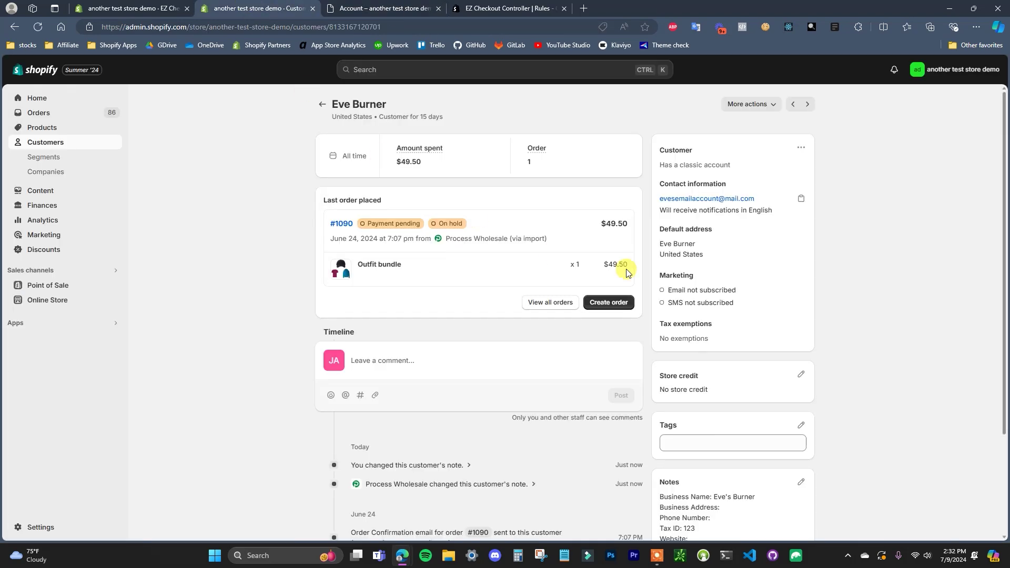
scroll(616, 268, "down", 2)
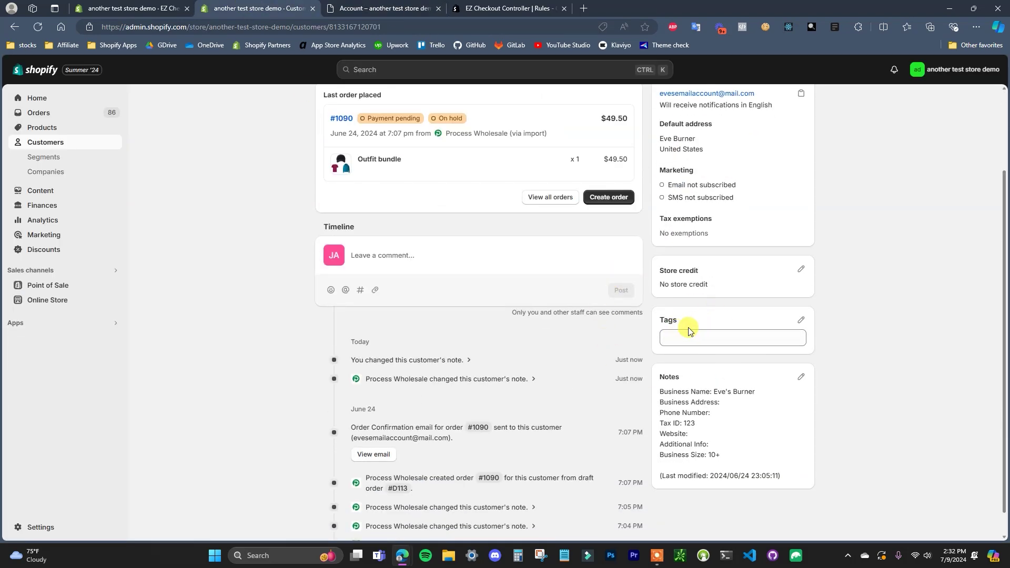
scroll(700, 347, "up", 2)
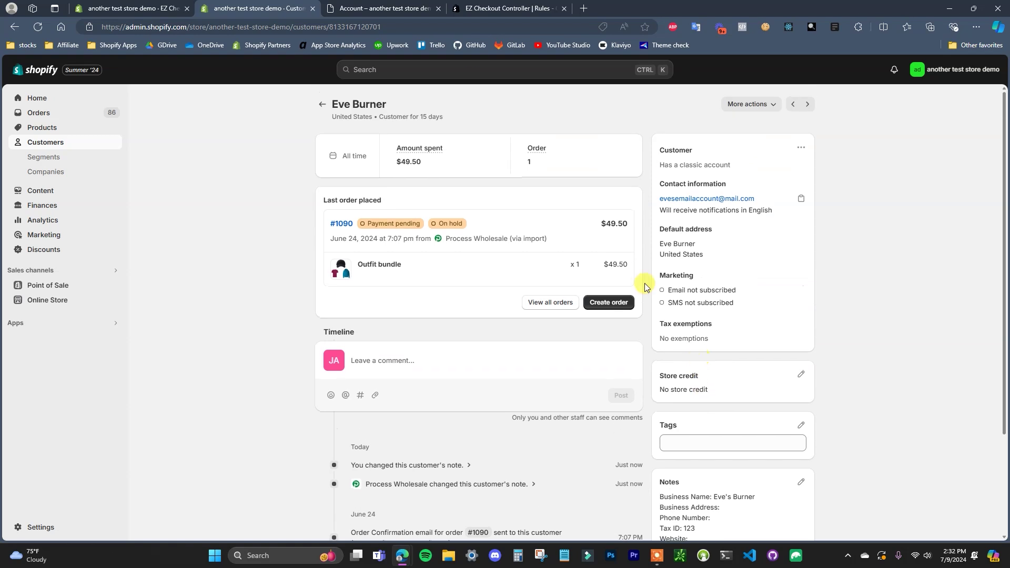
- Open the storefront cart containing one red Hat and proceed to checkout
left_click(400, 6)
left_click(803, 116)
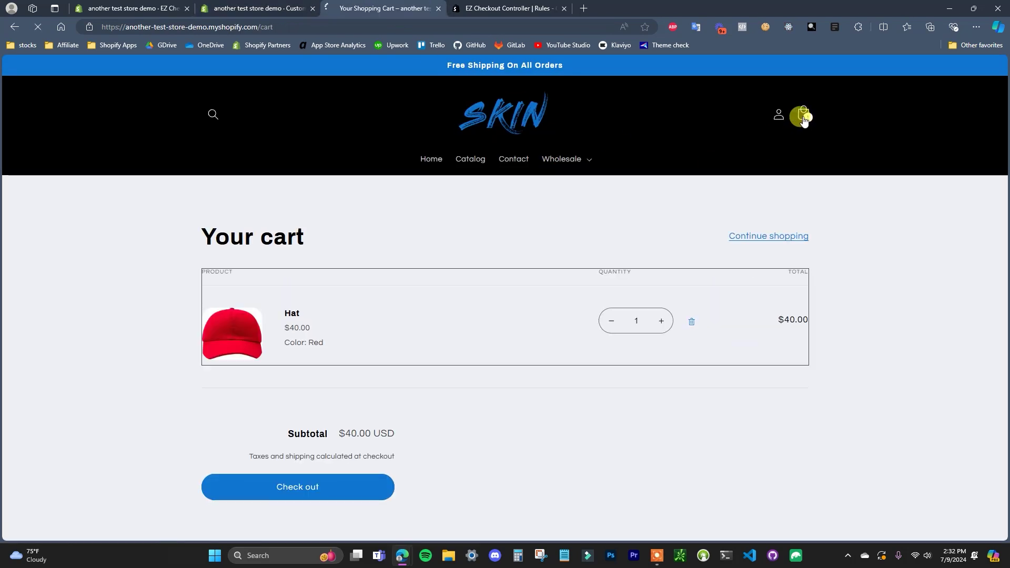
scroll(553, 323, "down", 1)
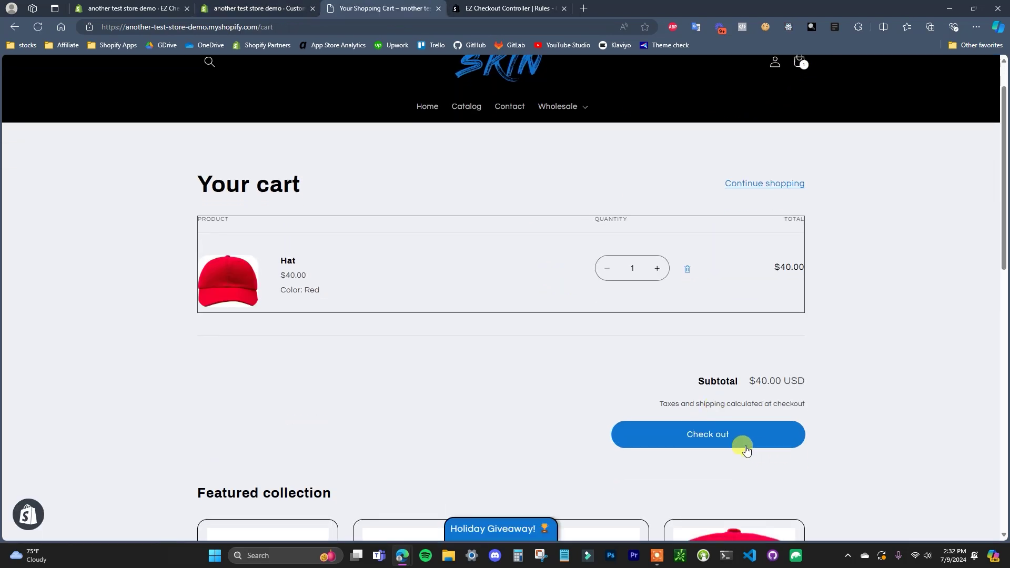
left_click(714, 442)
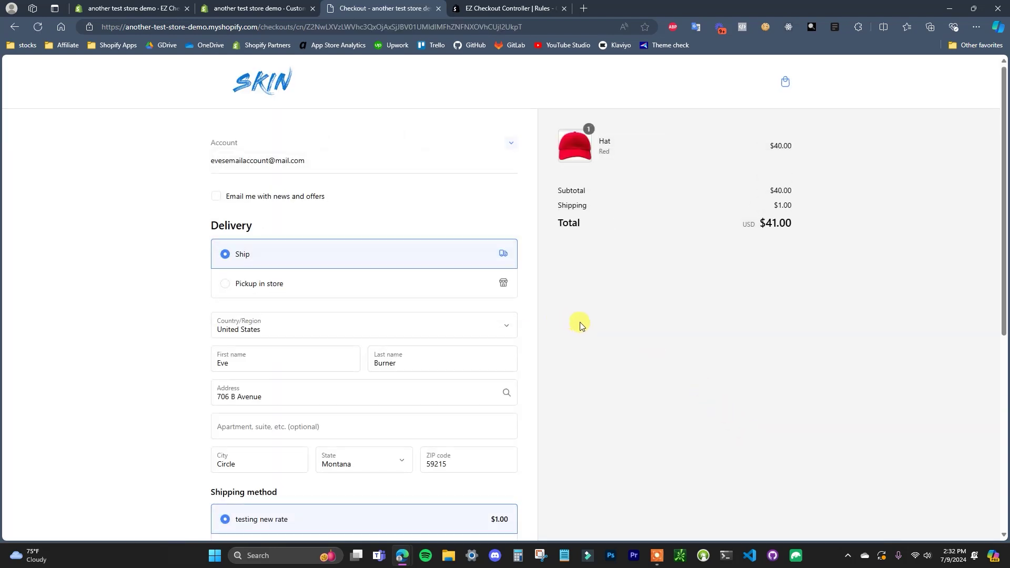
- Pay for the Hat order with the saved credit card and return to the store's home page
scroll(573, 322, "down", 5)
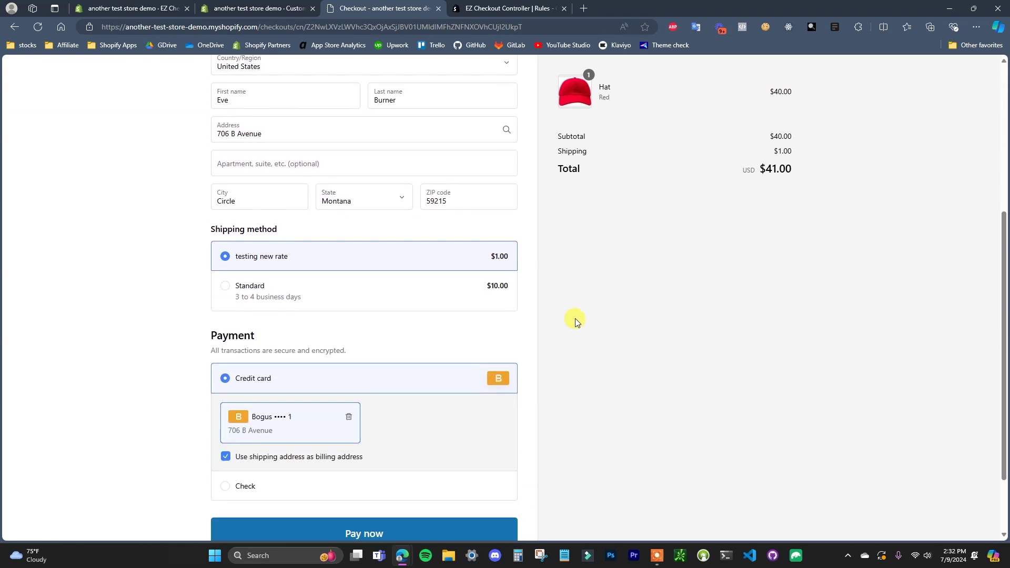
scroll(496, 418, "up", 3)
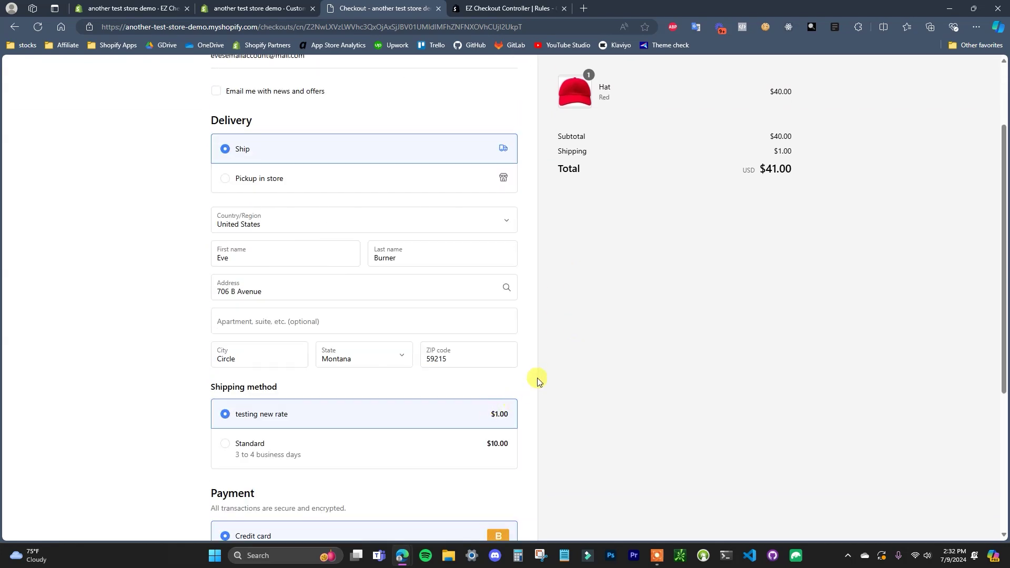
scroll(542, 390, "down", 5)
left_click(400, 448)
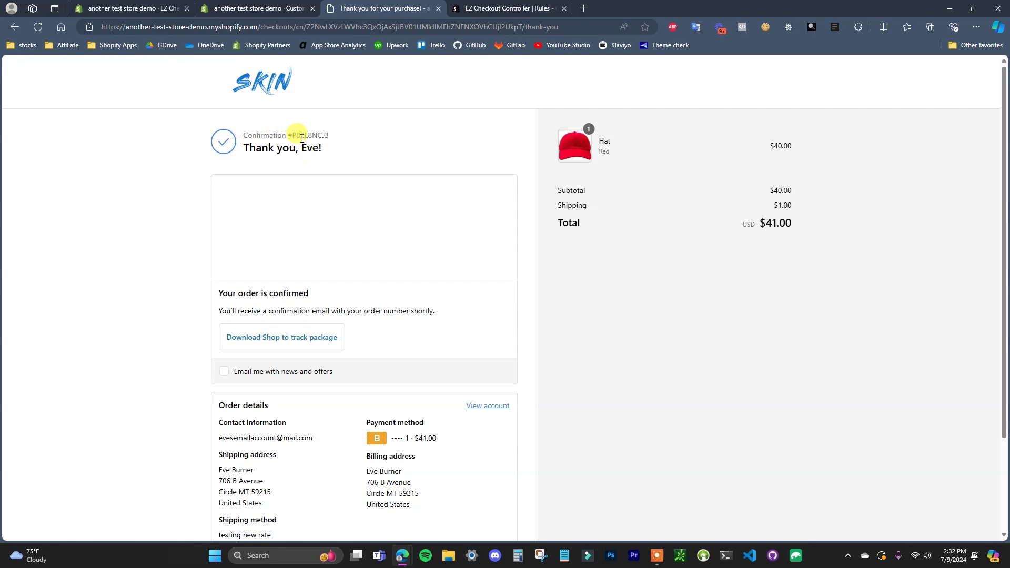
left_click(291, 90)
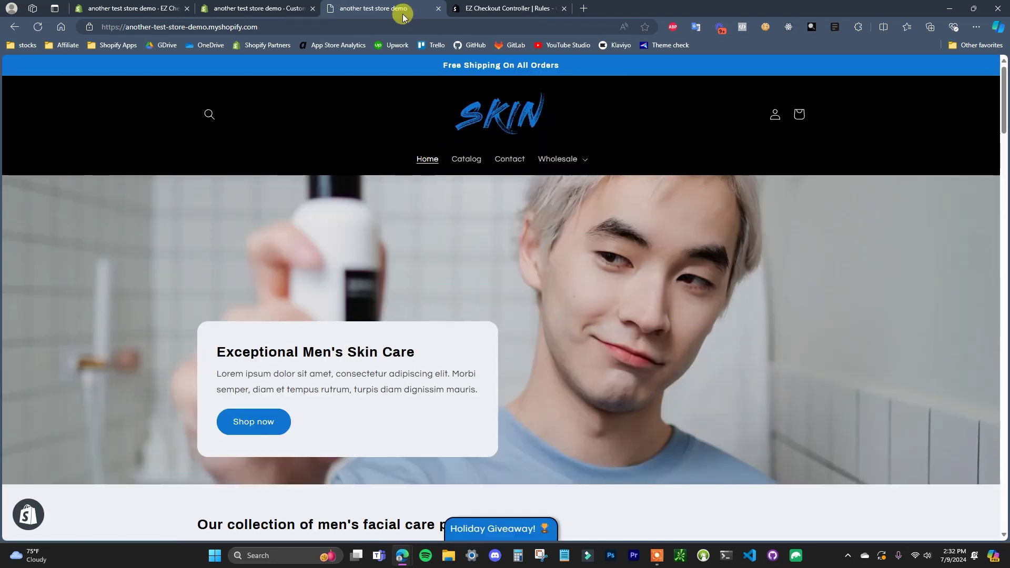
- Add the tag minimumorder to the test customer in the admin and save the customer record
left_click(138, 8)
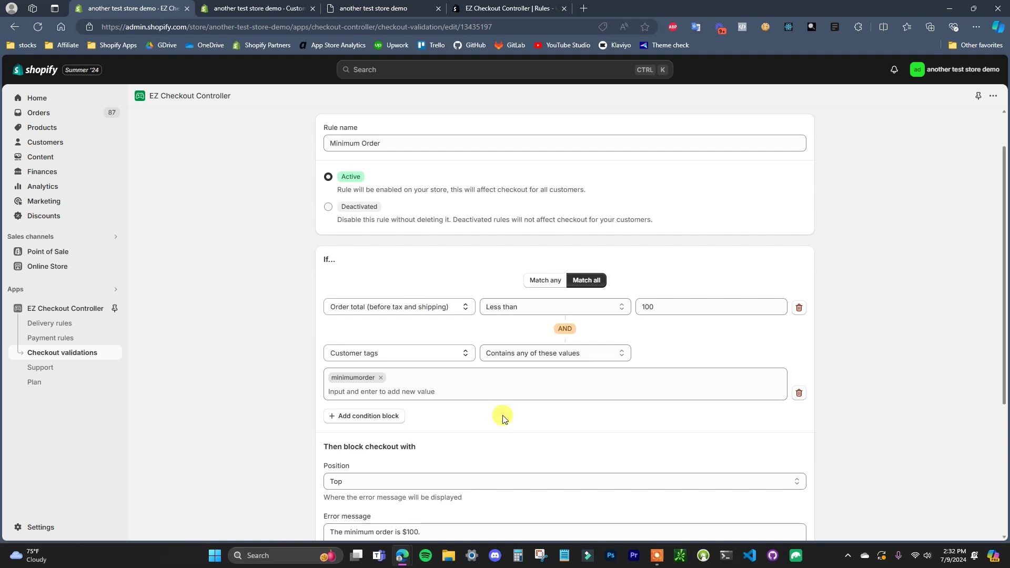
left_click(266, 7)
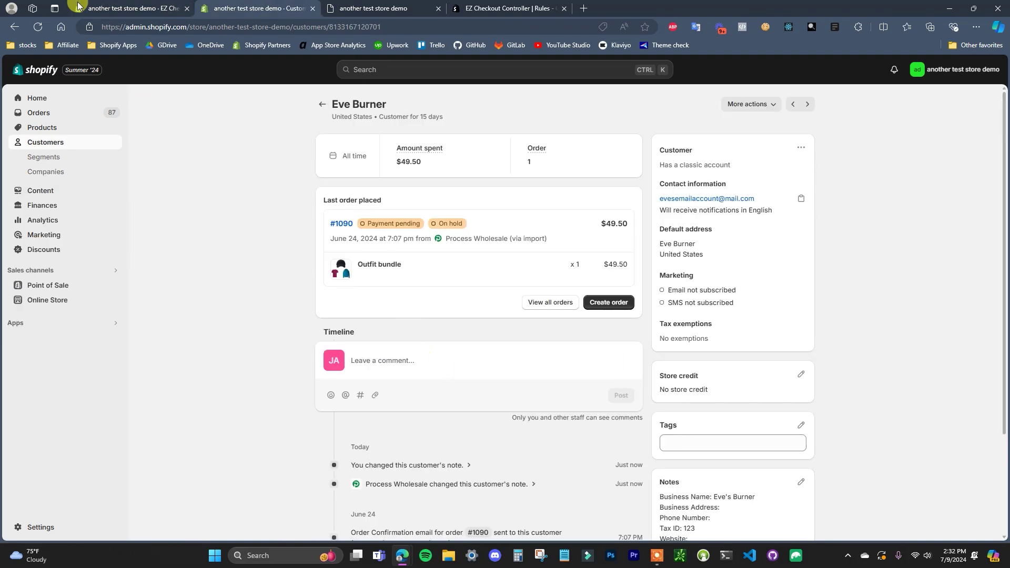
left_click(125, 7)
left_click(266, 8)
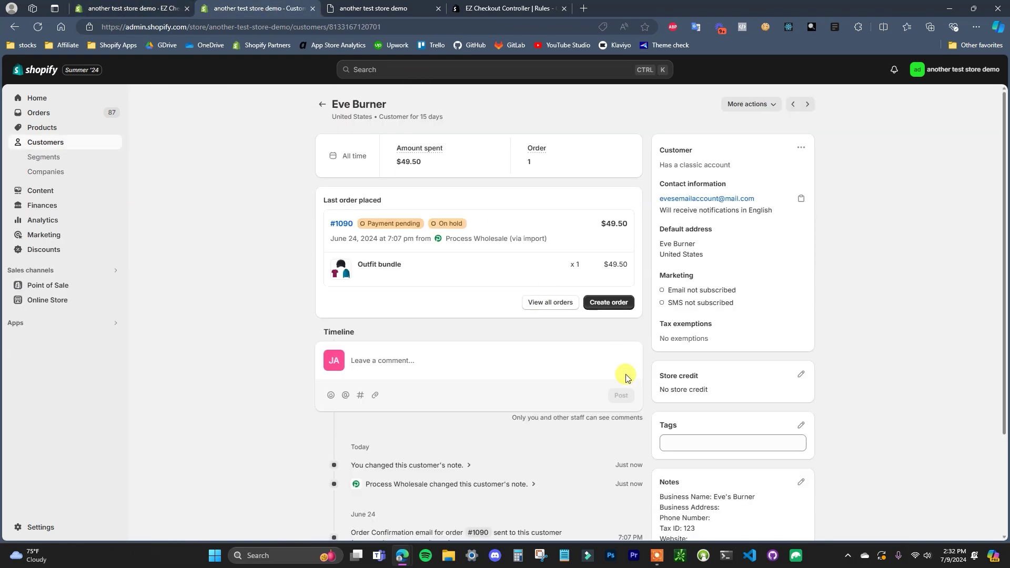
scroll(624, 374, "down", 3)
left_click(780, 333)
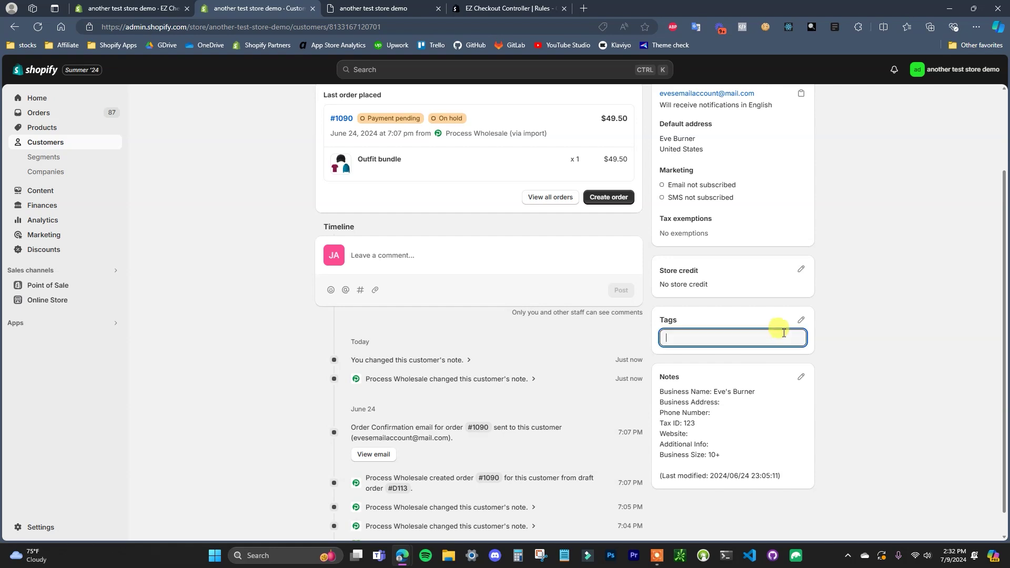
type("minimumorder")
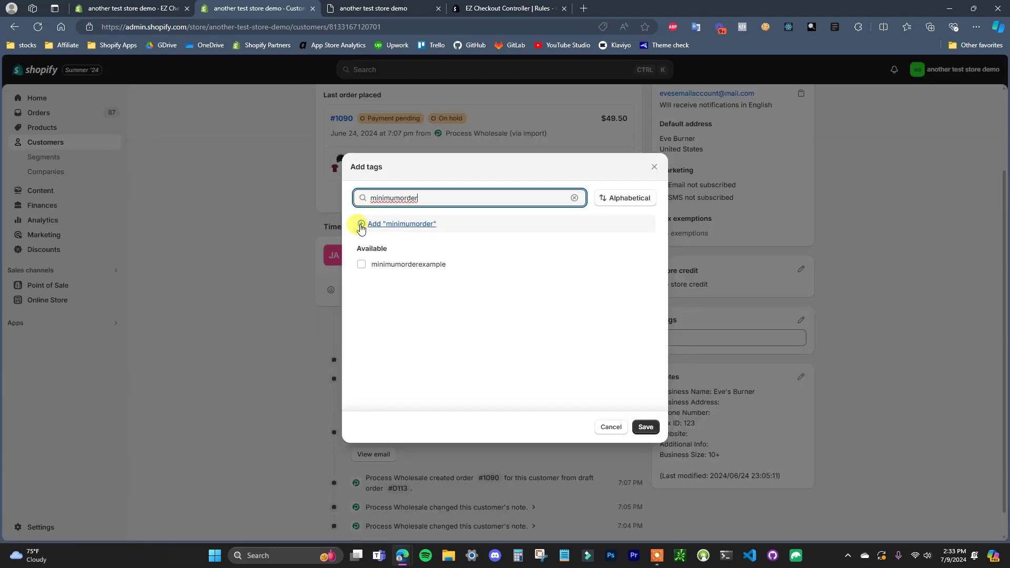
left_click(361, 226)
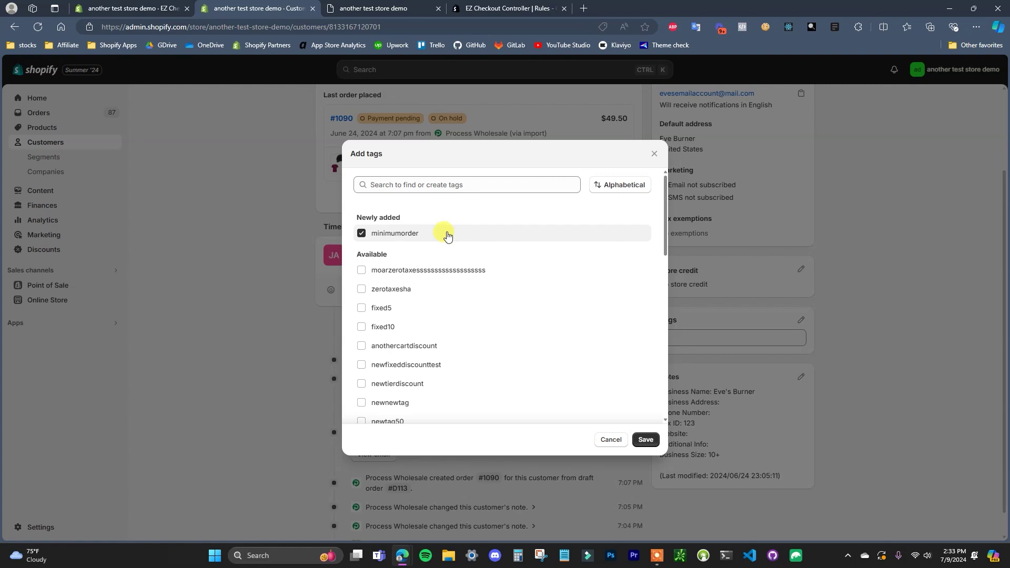
left_click(637, 437)
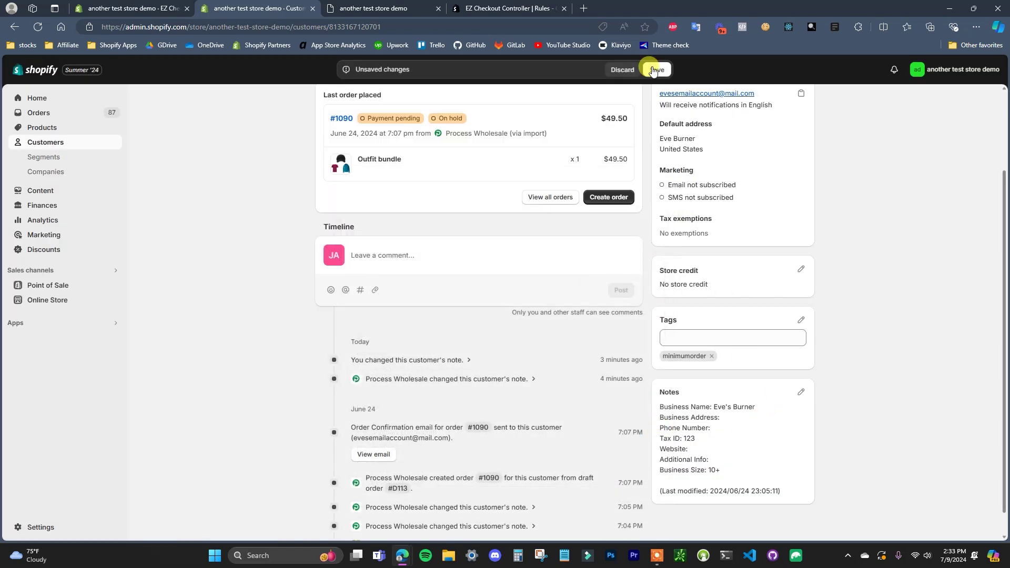
left_click(659, 69)
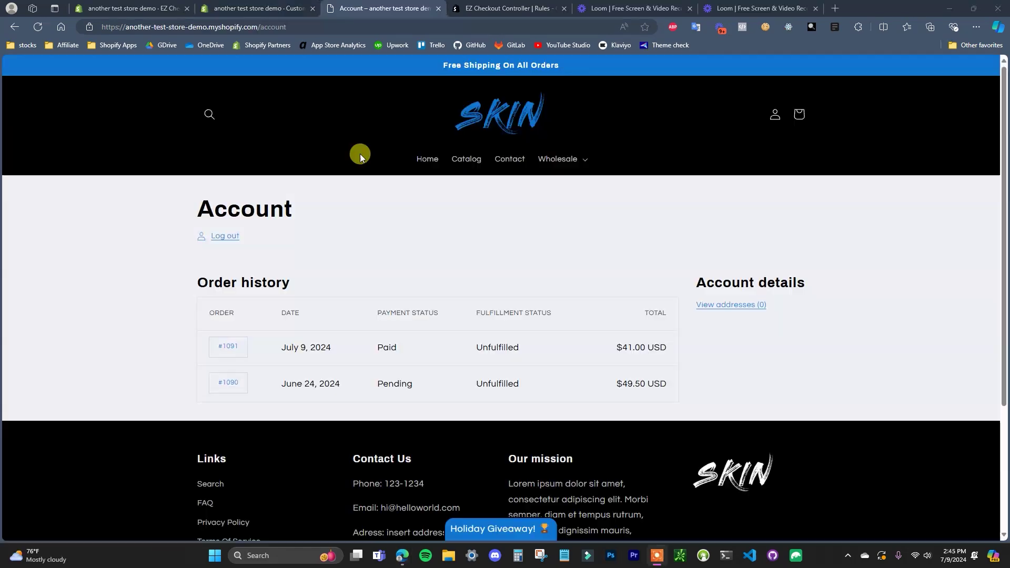
- Add one red Hat from the storefront catalog to the cart and proceed to checkout
left_click(254, 9)
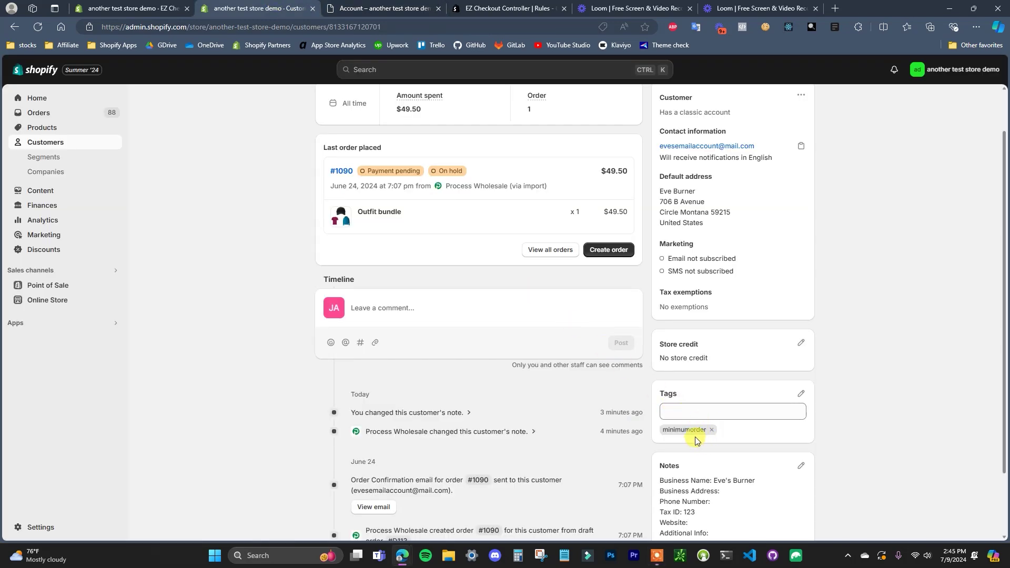
key("ctrl+shift+Tab")
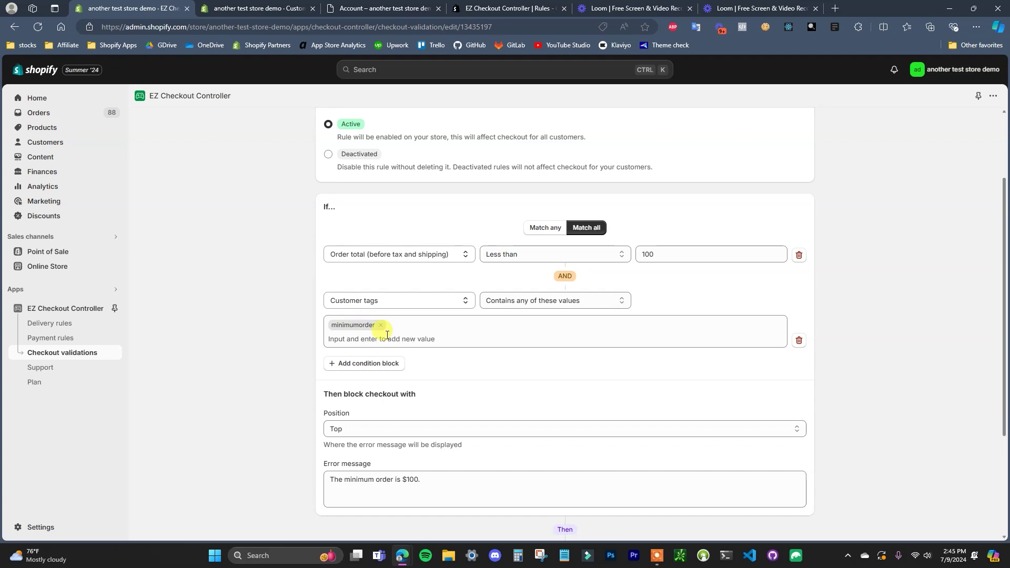
left_click(363, 8)
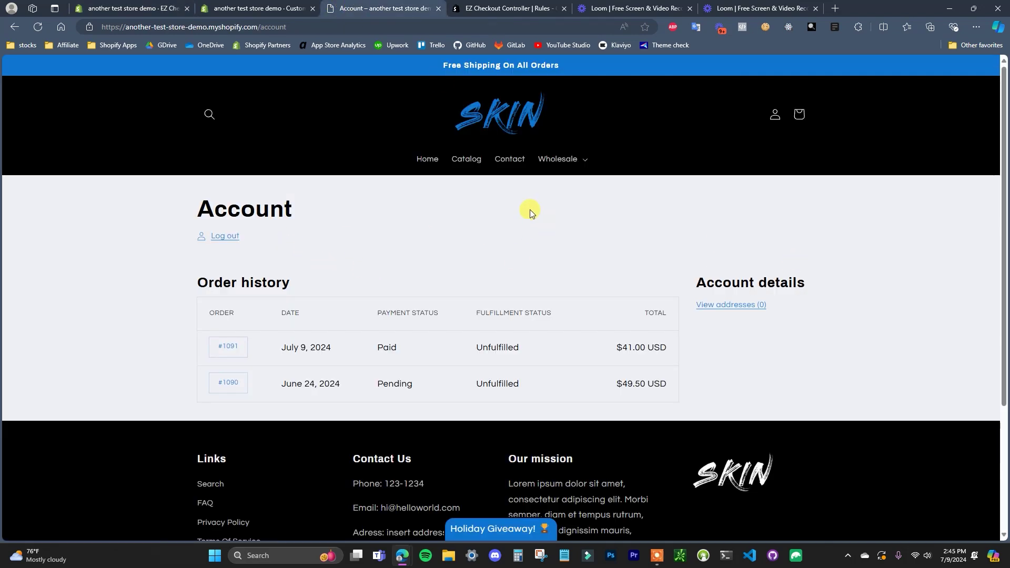
left_click(466, 159)
scroll(560, 244, "down", 4)
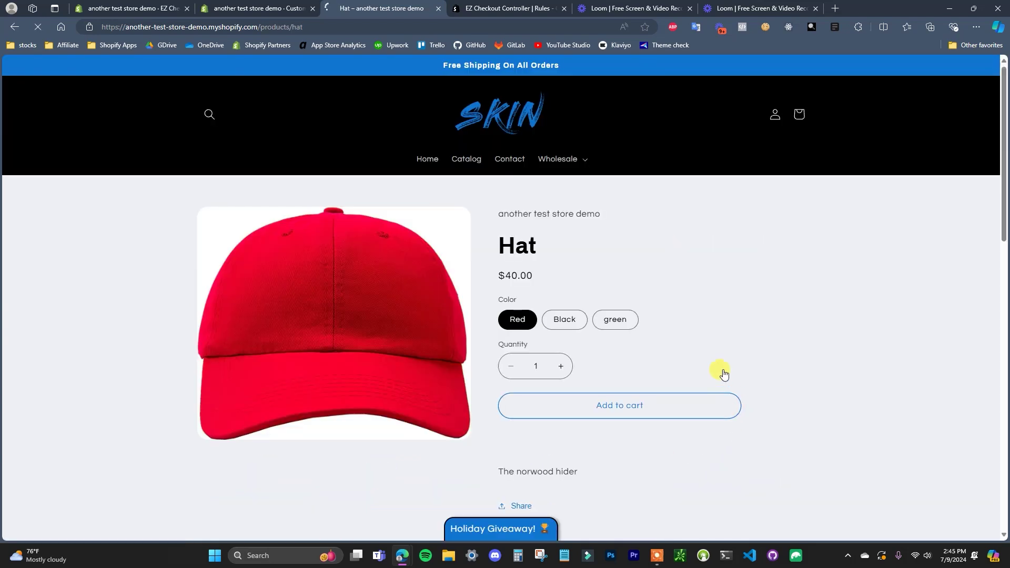
left_click(696, 401)
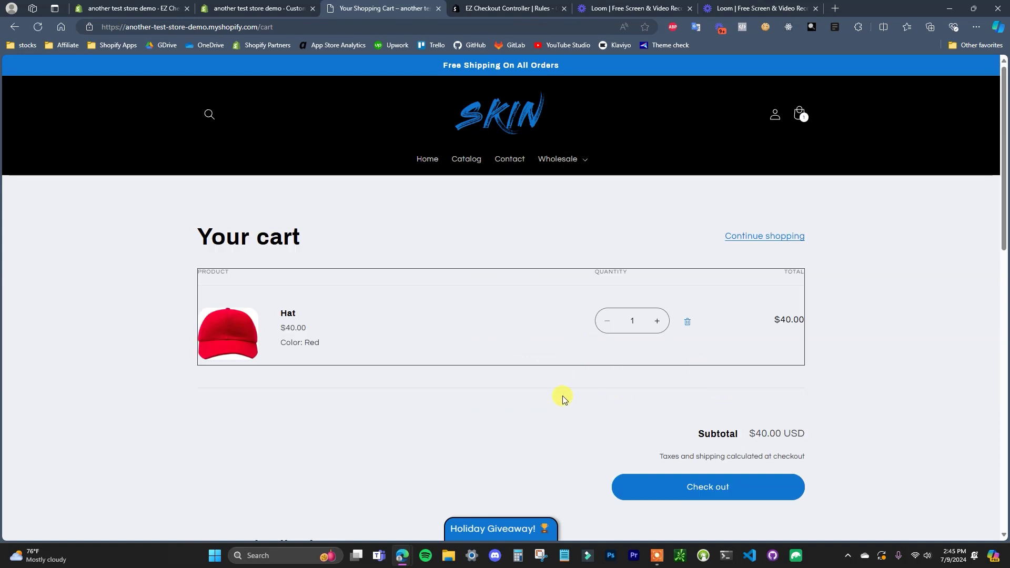
left_click(710, 487)
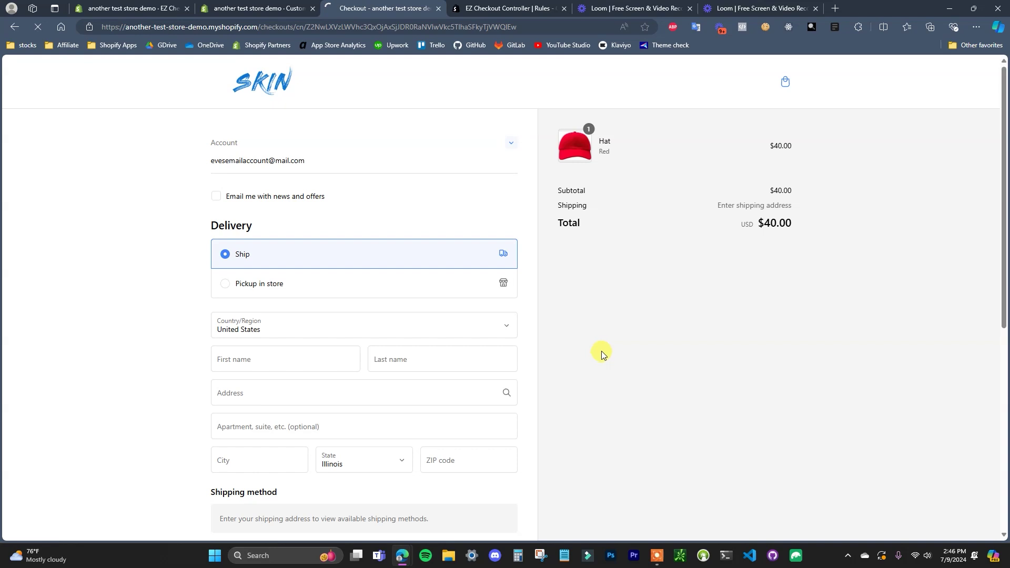
- Fill in the customer's shipping address, card number and security code, and submit payment for the Hat order
scroll(627, 348, "down", 2)
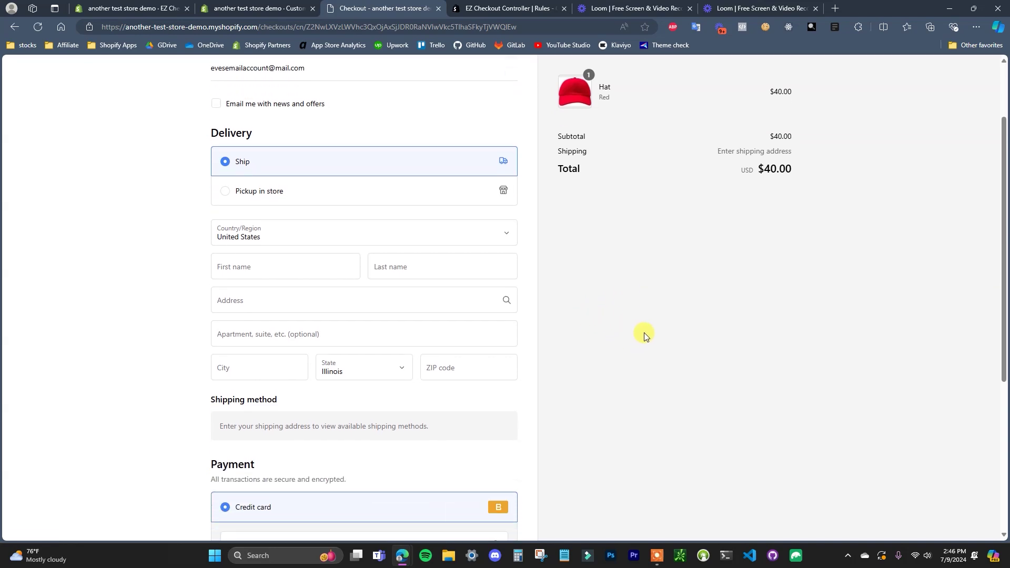
left_click(323, 257)
scroll(424, 203, "down", 4)
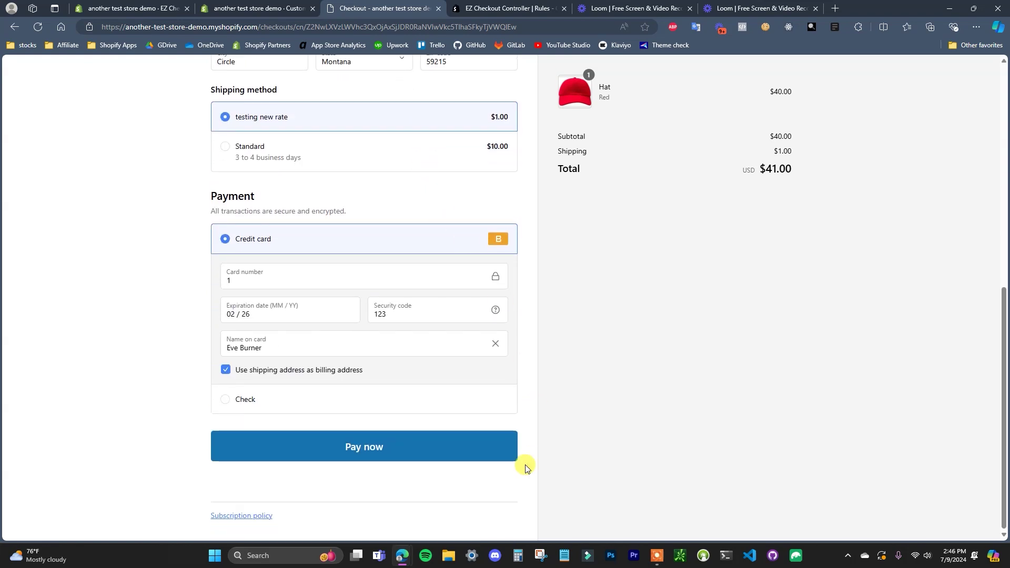
left_click(437, 453)
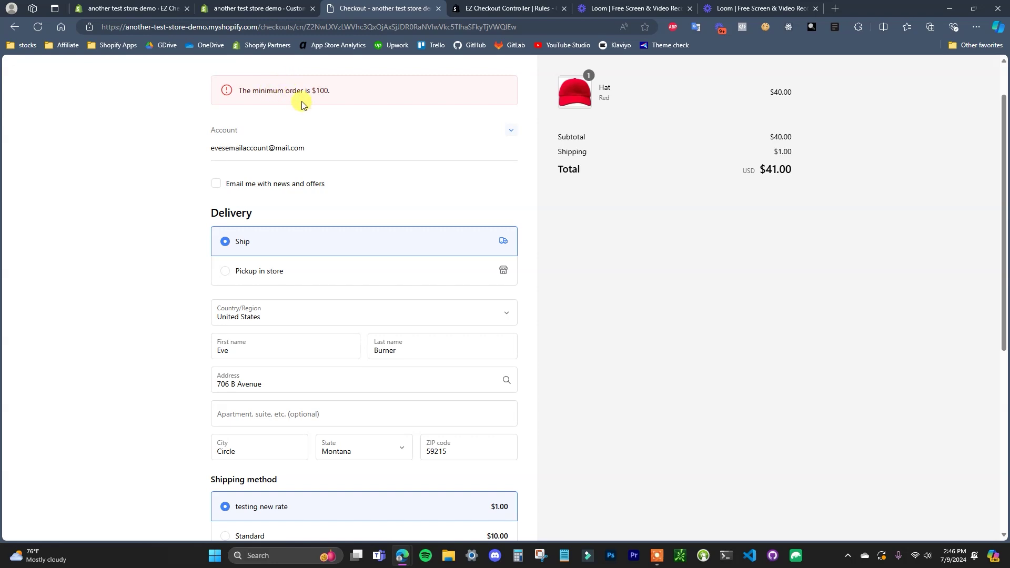
- Add a third condition block to the Minimum Order rule and look through the available condition types
left_click(266, 9)
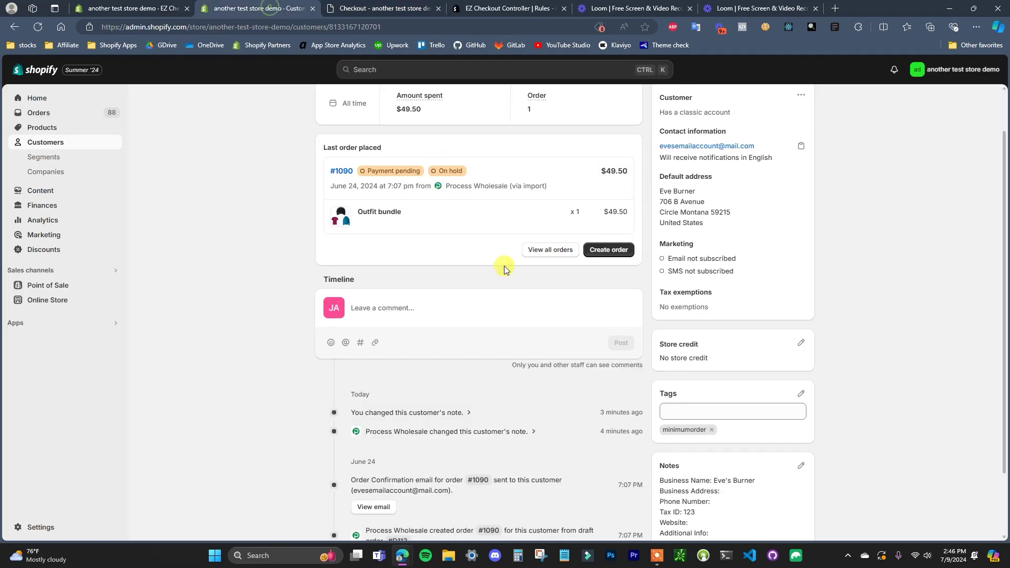
left_click(74, 6)
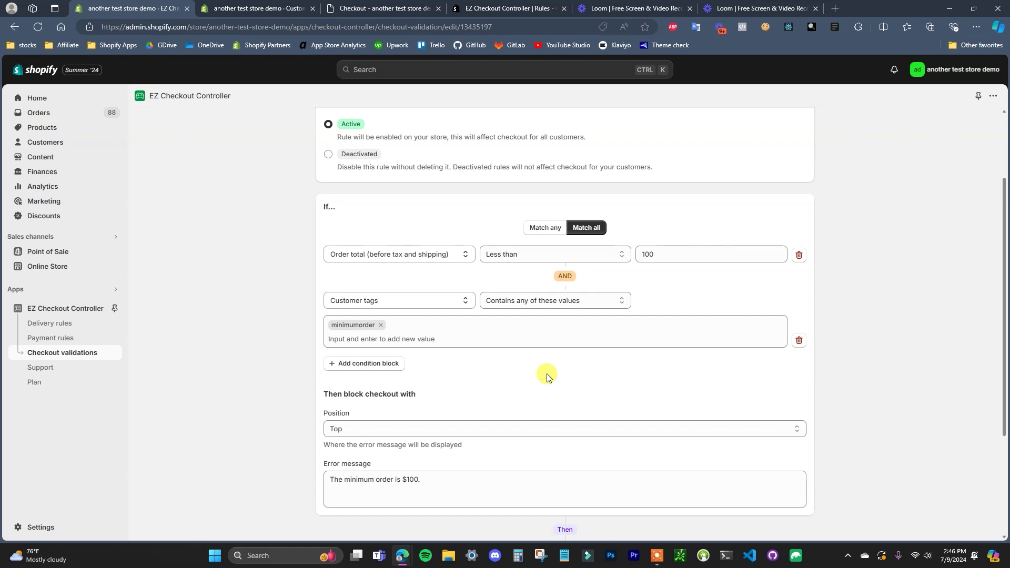
left_click(399, 364)
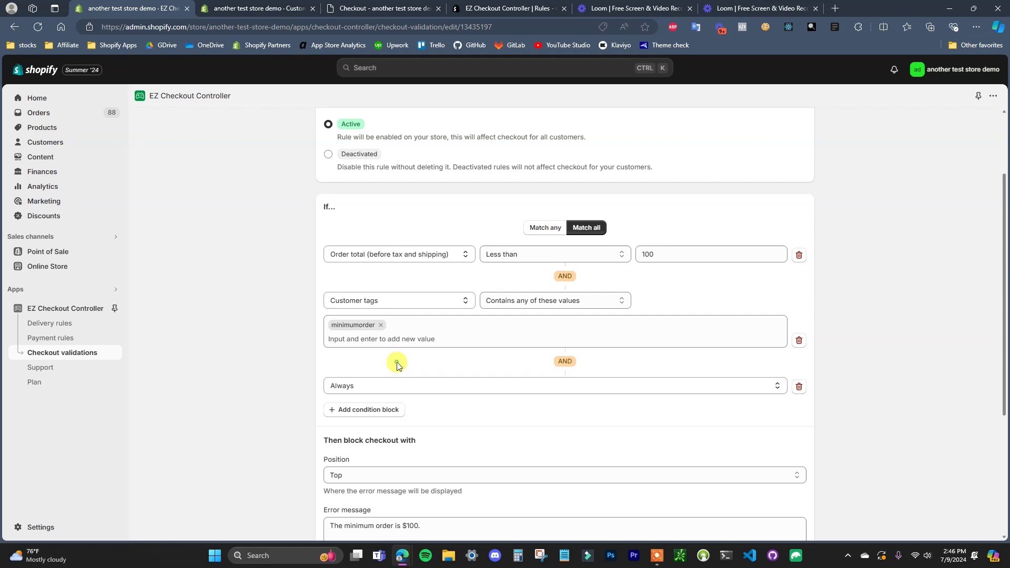
left_click(536, 389)
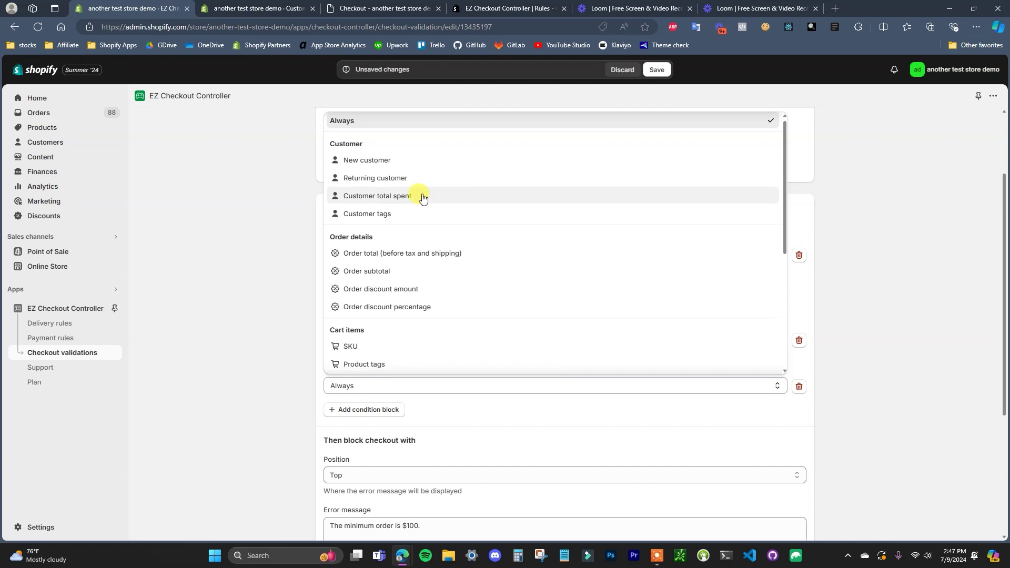
scroll(473, 221, "down", 3)
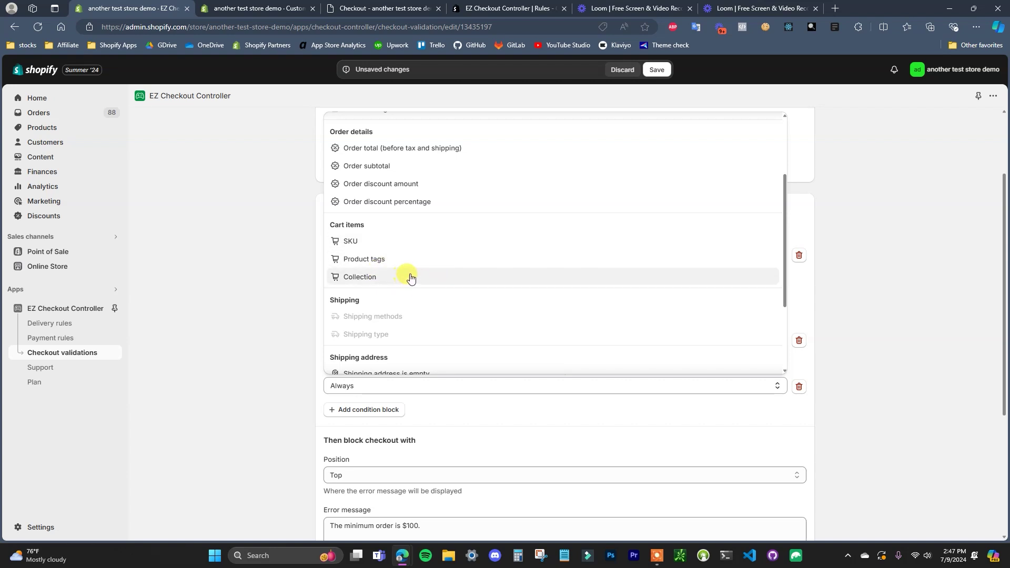
scroll(394, 277, "down", 3)
scroll(484, 269, "up", 2)
scroll(486, 263, "down", 4)
scroll(526, 355, "down", 1)
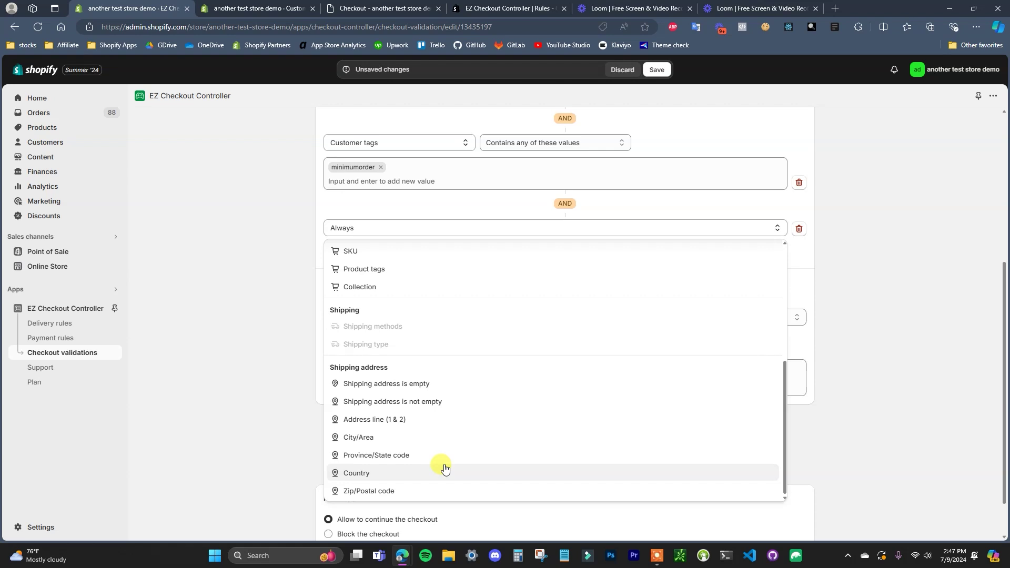
scroll(445, 456, "up", 5)
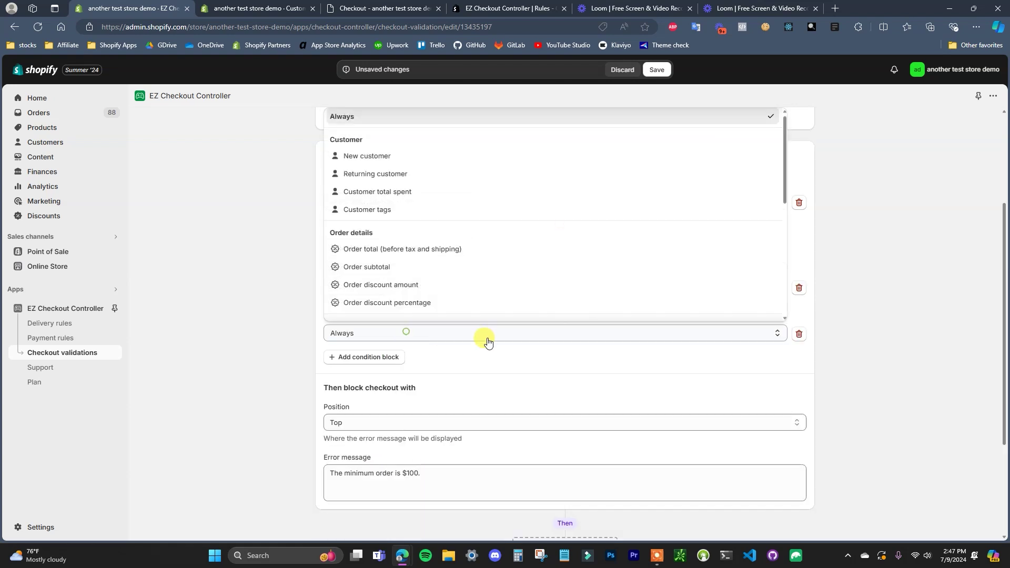
scroll(439, 212, "down", 8)
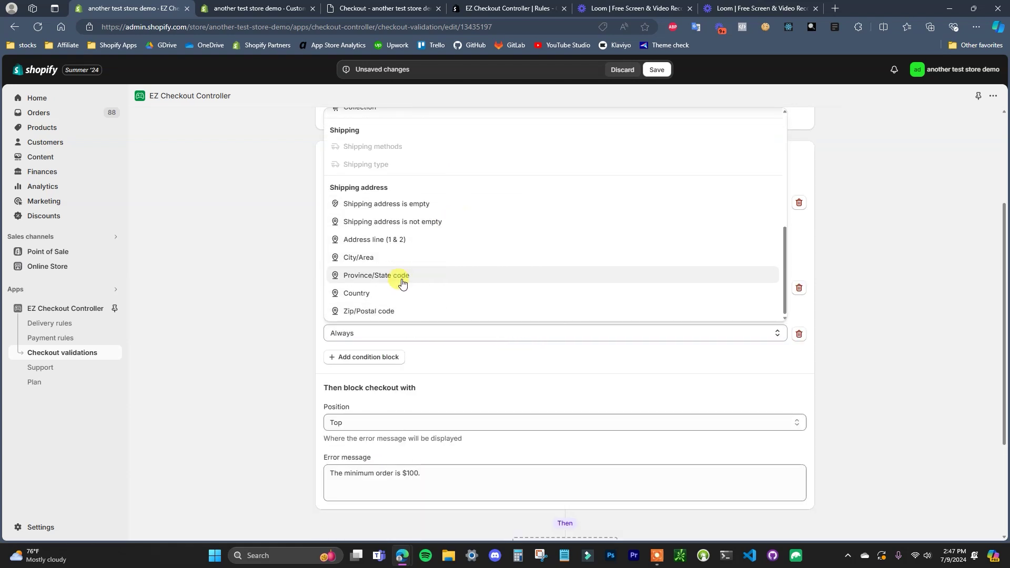
- Set the third condition to Country, Does not contain, US, consulting the linked list of country codes
left_click(375, 293)
left_click(609, 333)
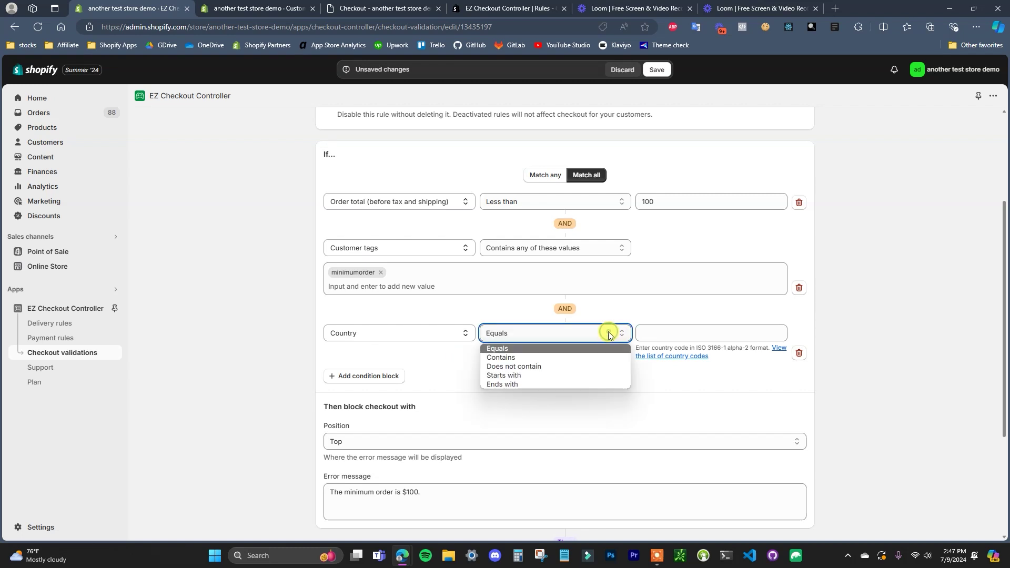
left_click(546, 366)
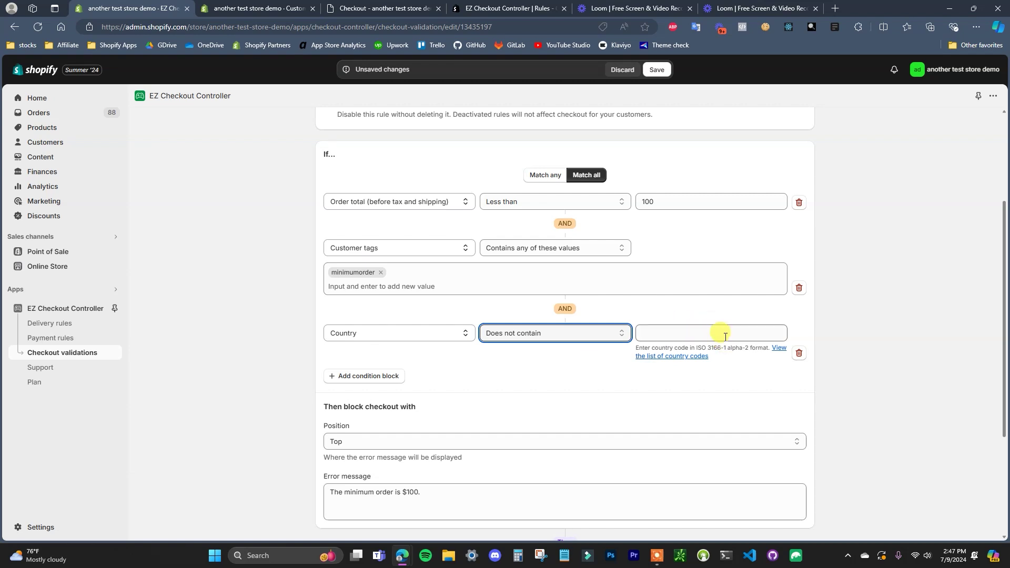
left_click(697, 357)
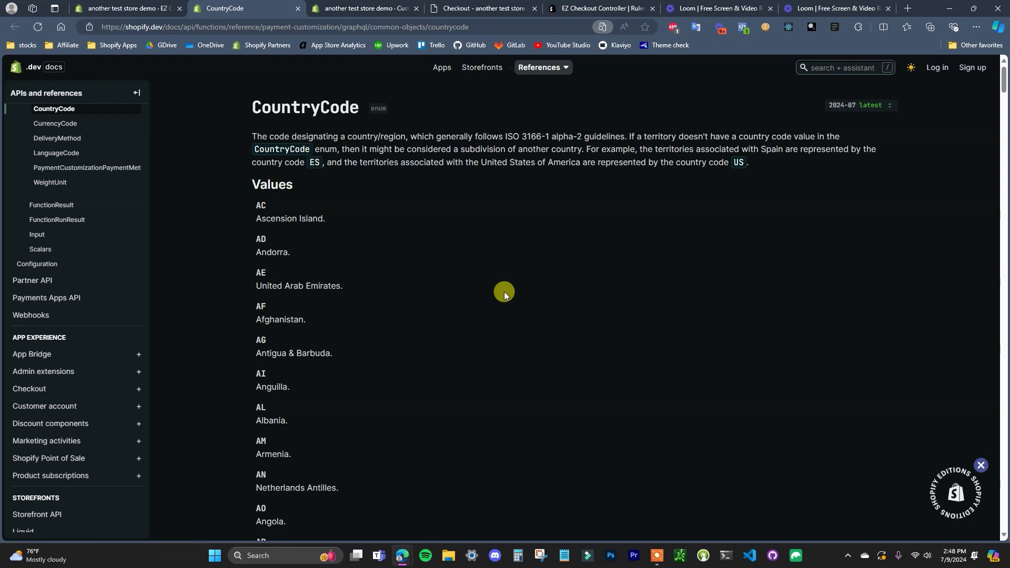
key("ctrl+shift+Tab")
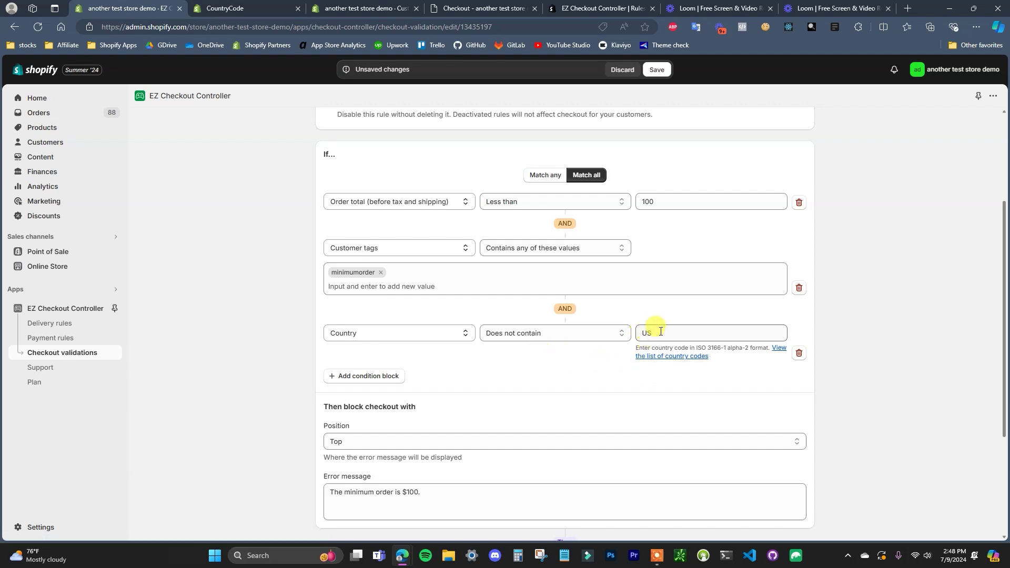
scroll(636, 311, "up", 1)
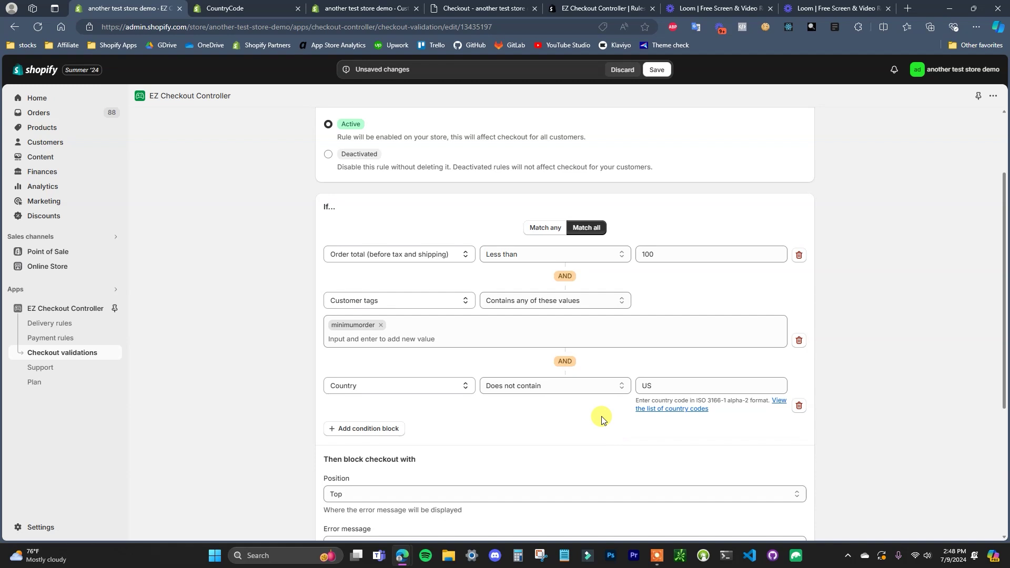
scroll(603, 419, "down", 2)
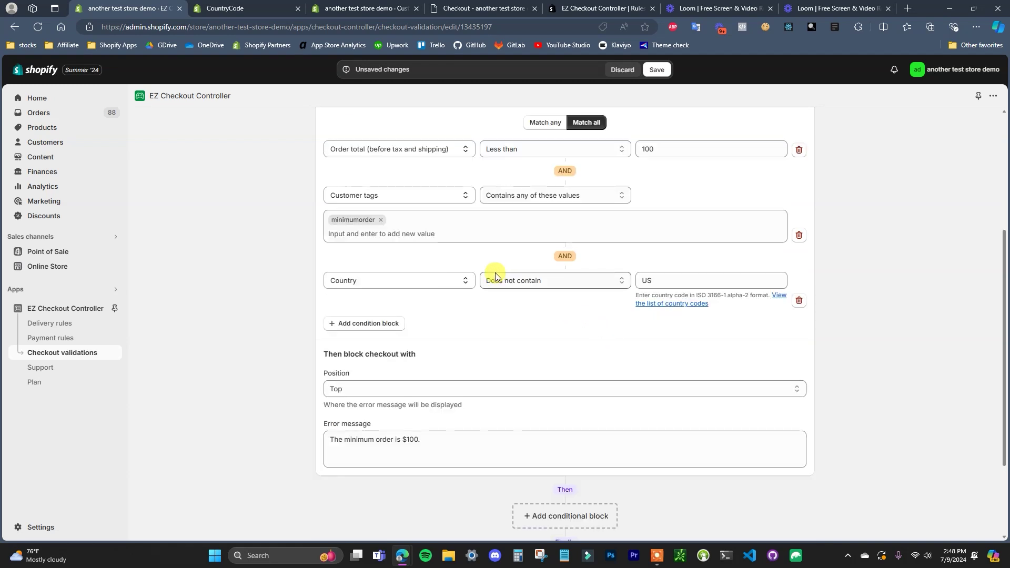
scroll(435, 343, "up", 1)
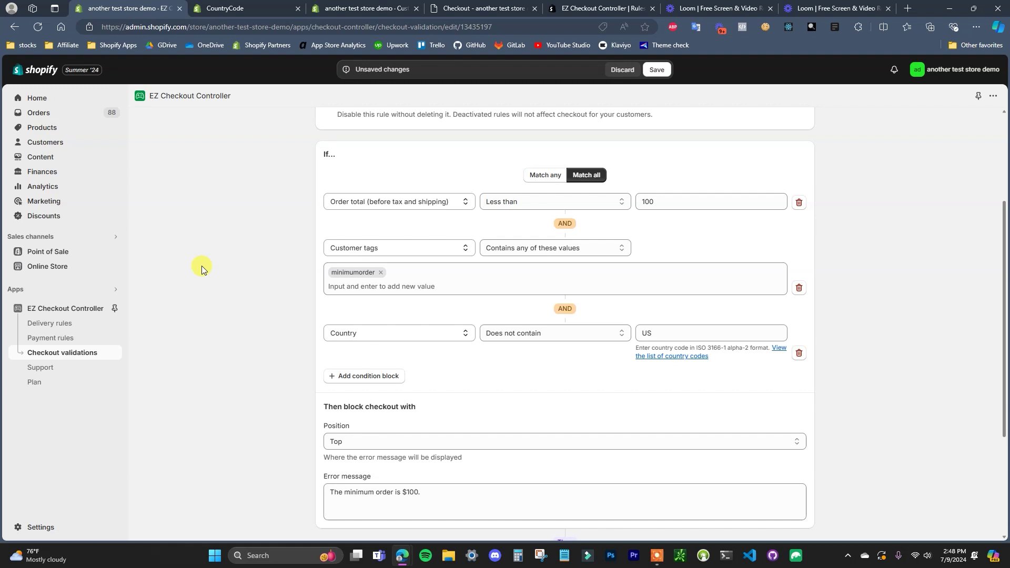
- Add a fourth condition block to the rule and look through its customer, order, cart and shipping condition types
left_click(541, 363)
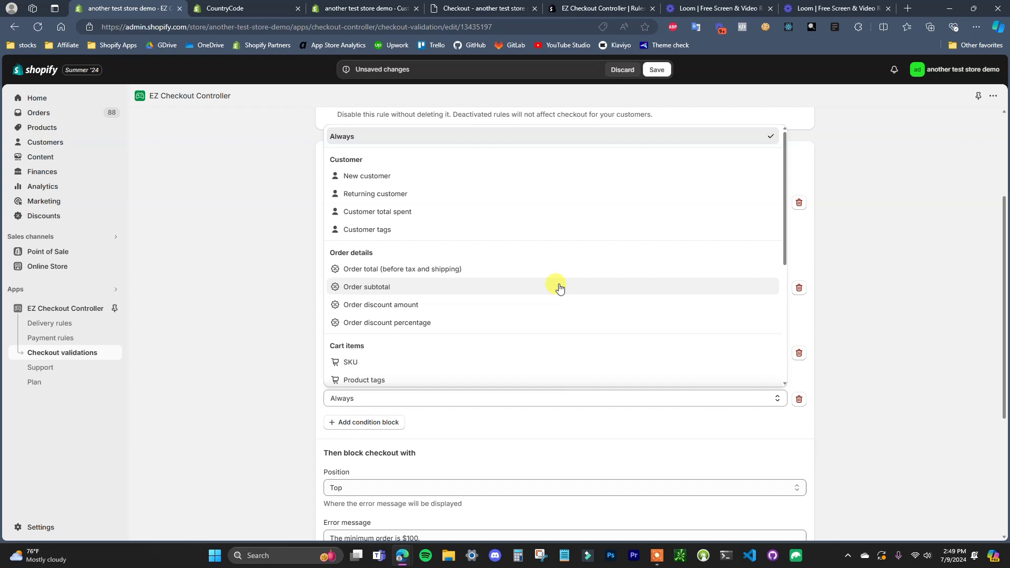
scroll(500, 286, "down", 4)
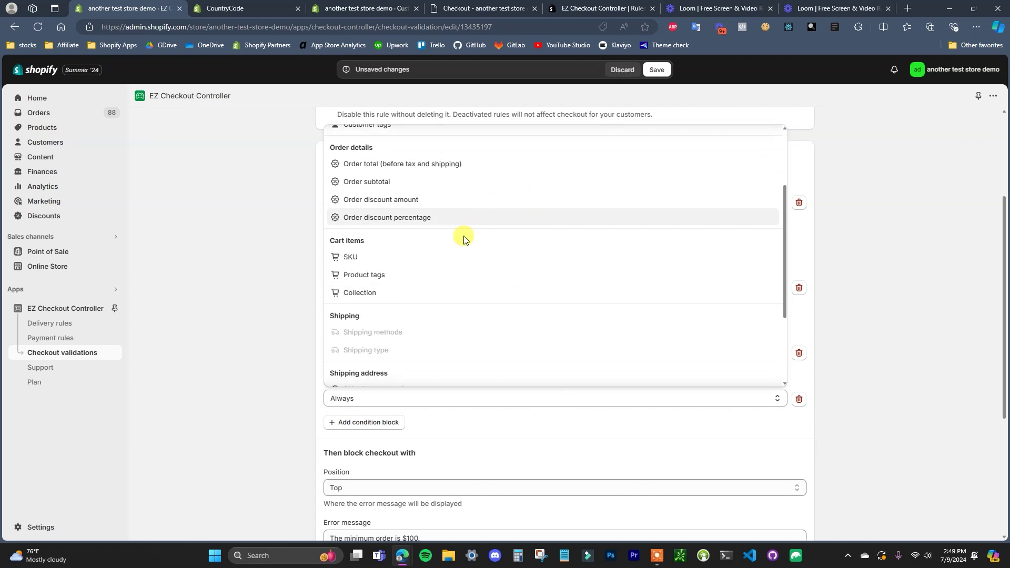
scroll(505, 318, "down", 1)
scroll(517, 318, "up", 4)
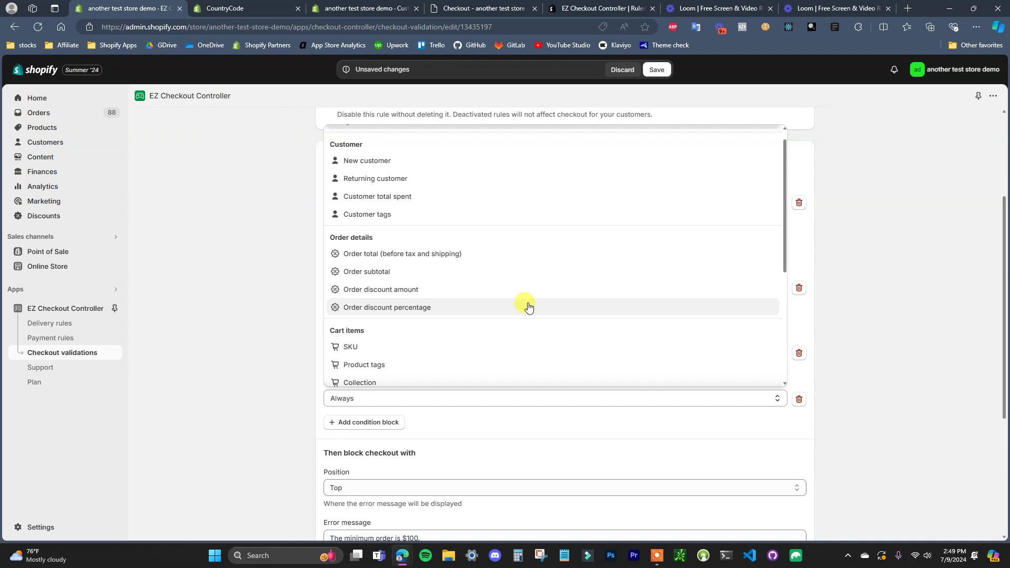
scroll(552, 287, "up", 1)
scroll(514, 149, "down", 2)
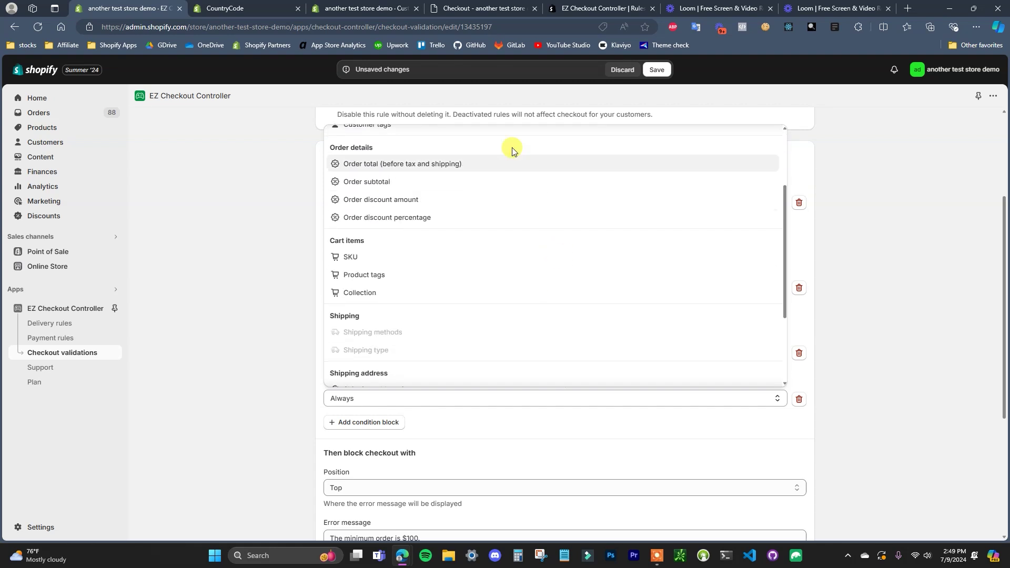
scroll(479, 247, "up", 1)
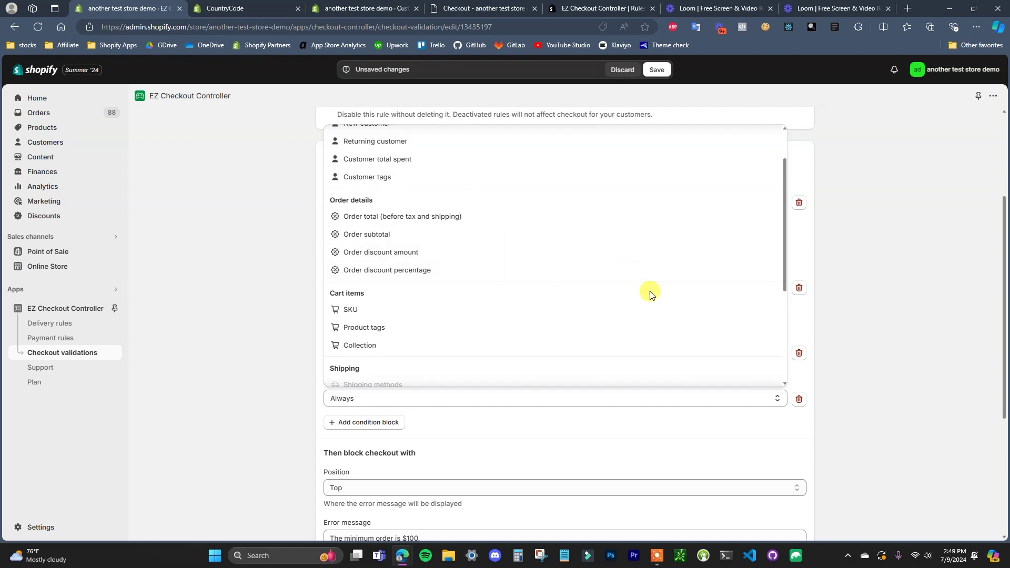
left_click(875, 396)
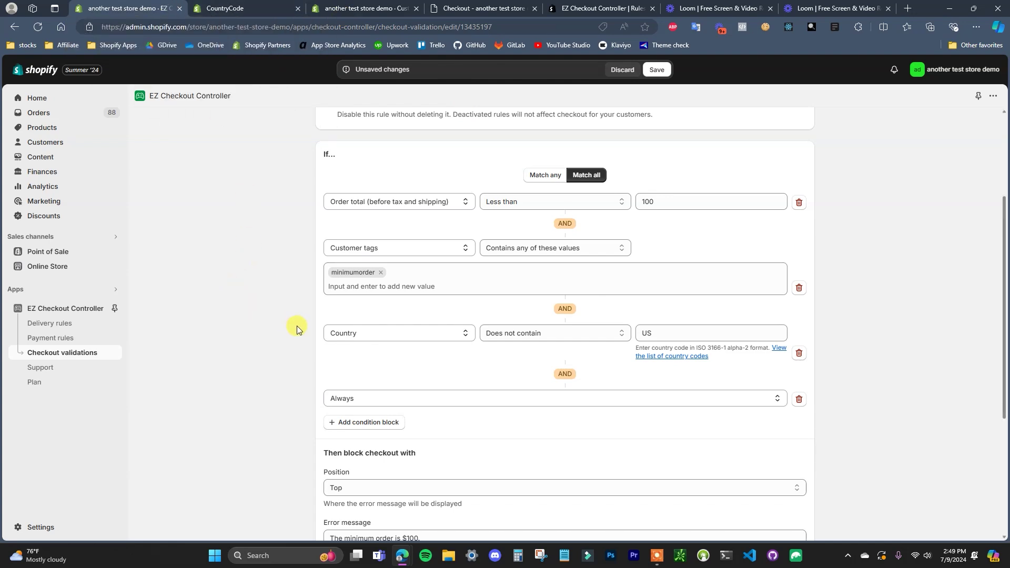
- Switch to the EZ Checkout Controller listing in the Shopify App Store
left_click(605, 8)
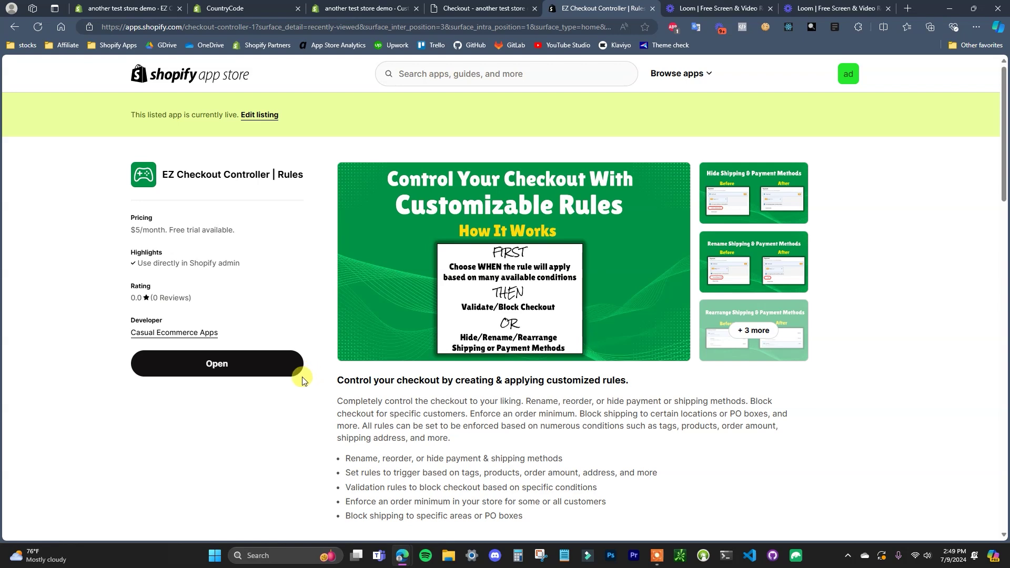